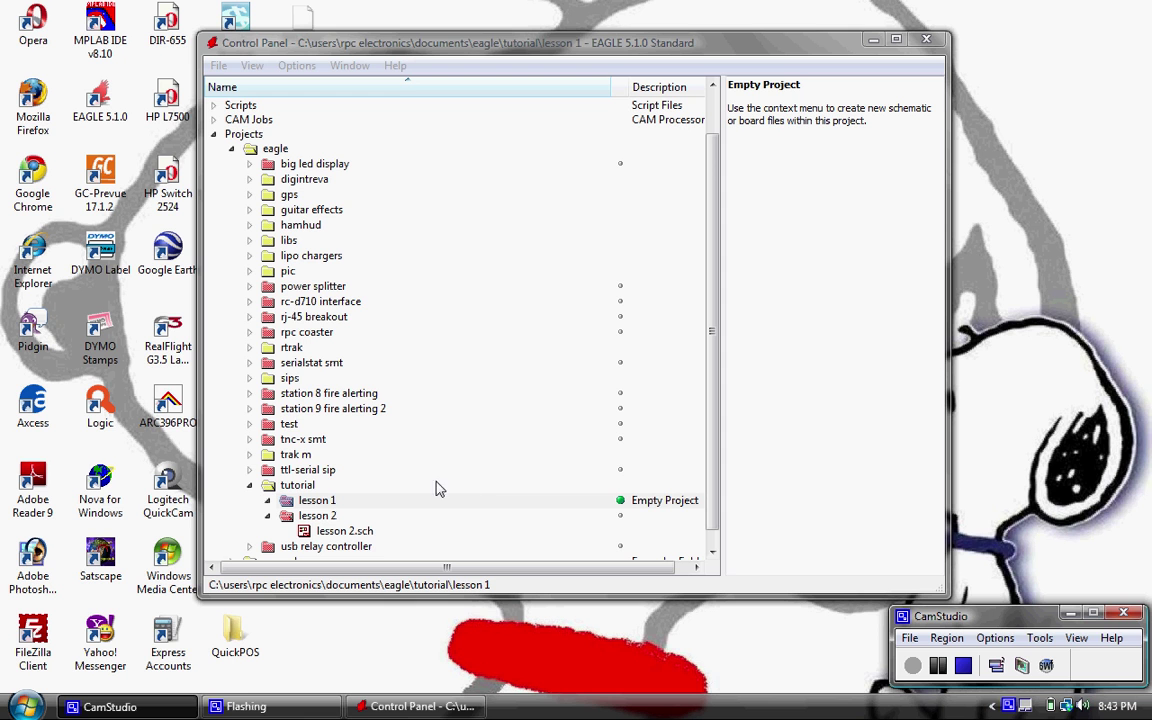
- Open lesson 2.sch from the tutorial lesson 2 folder and maximize its schematic window
double_click(310, 537)
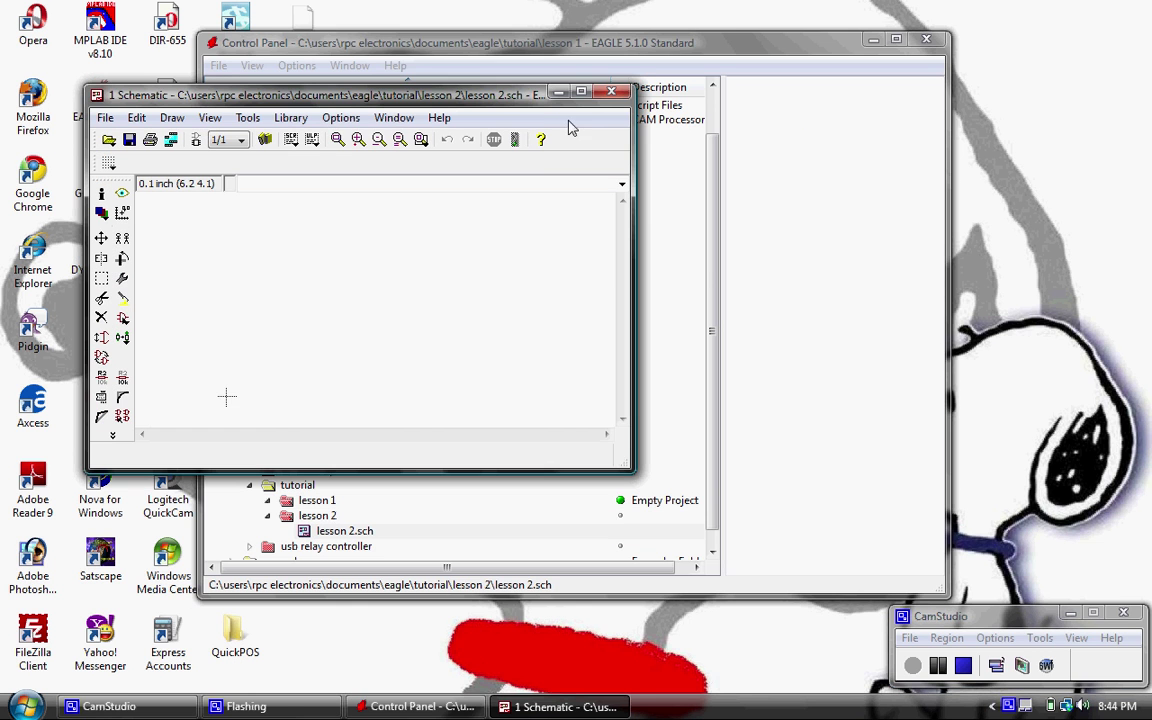
left_click(581, 93)
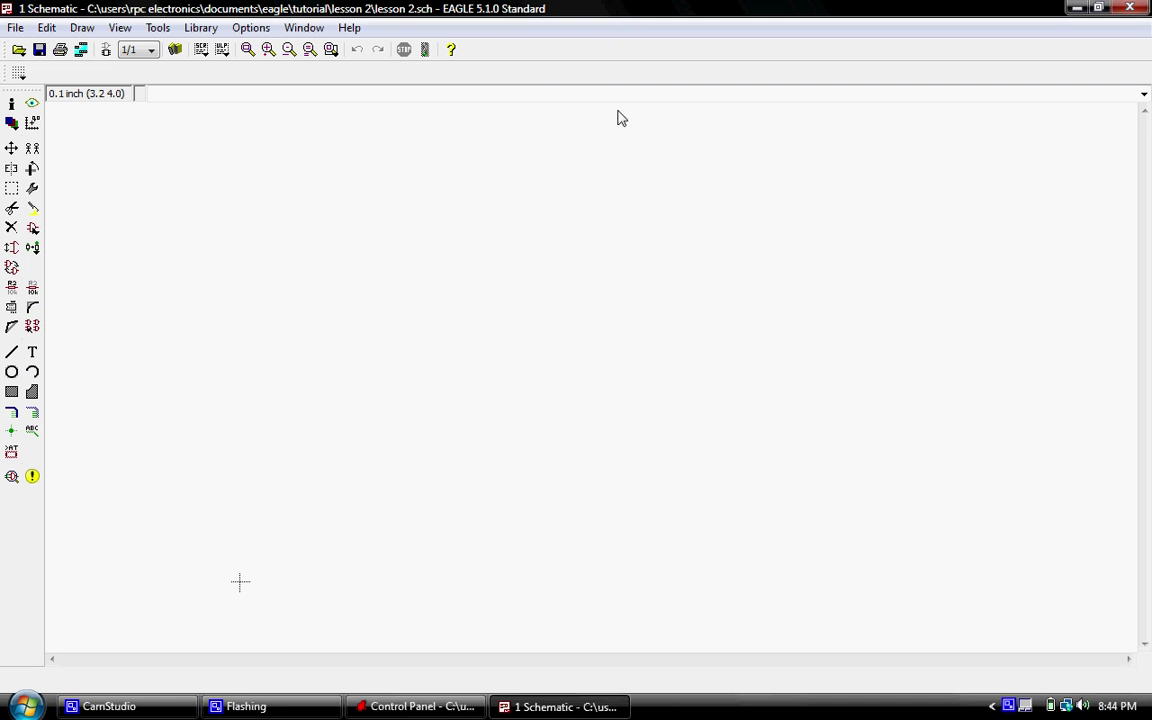
- Browse the Add dialog's library list down to the connector libraries
left_click(32, 228)
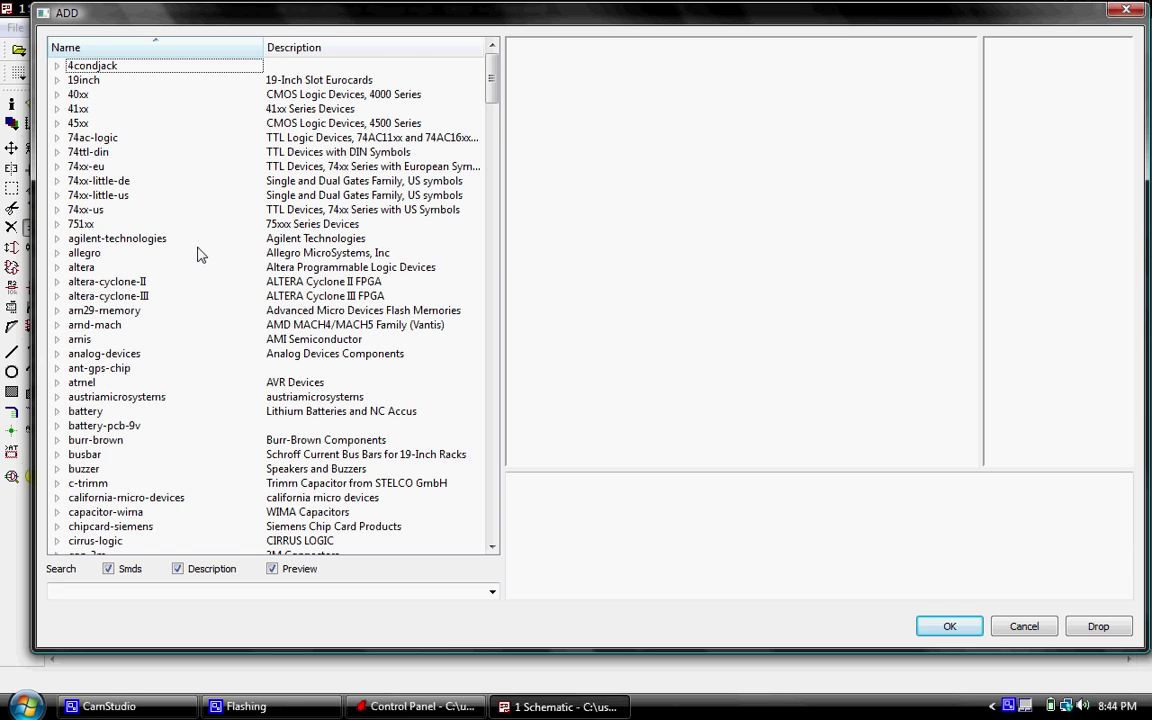
scroll(198, 255, "down", 20)
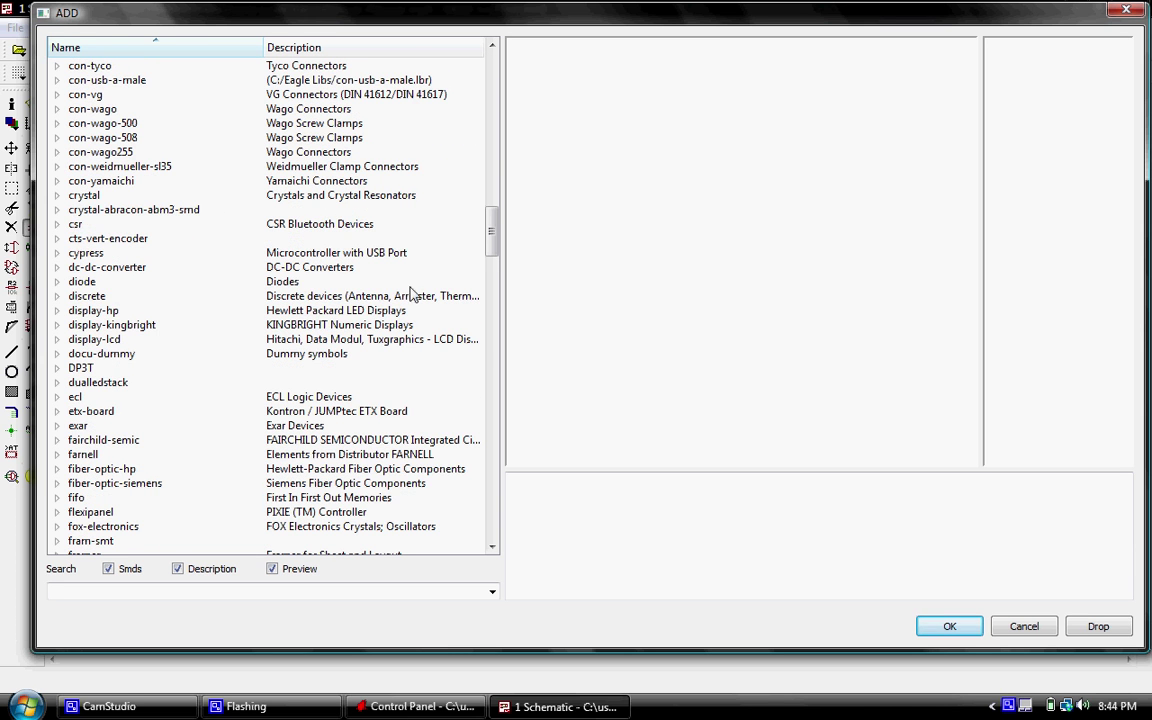
left_click_drag(491, 222, 494, 80)
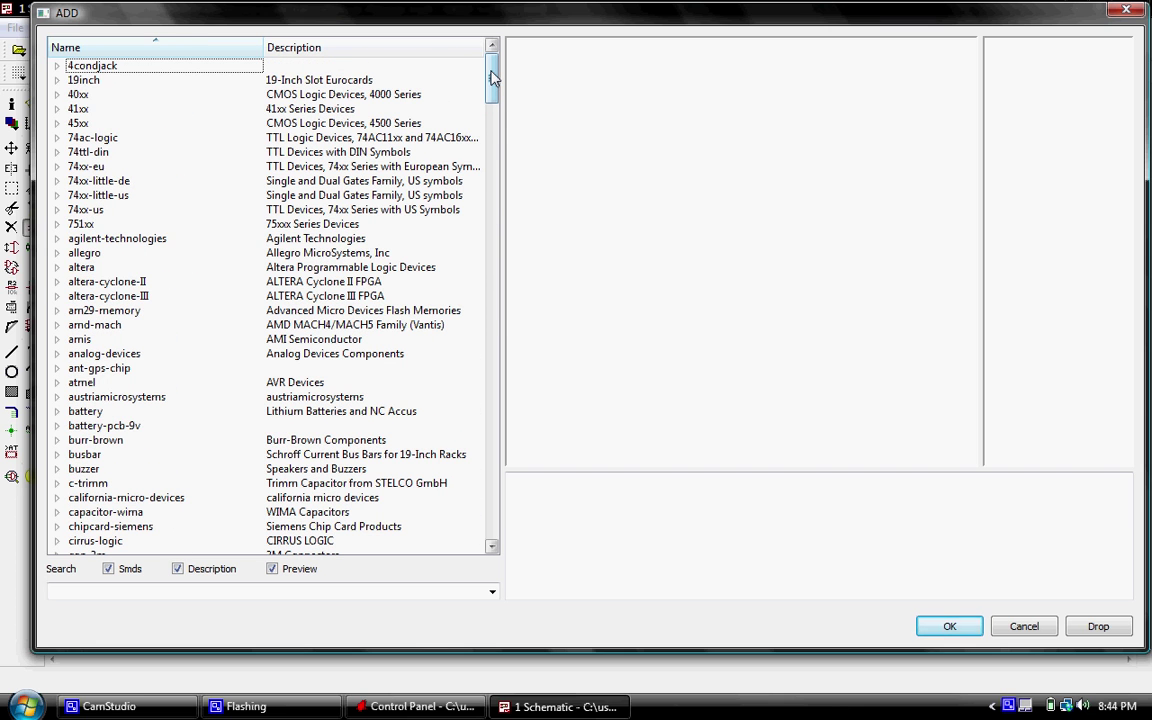
mouse_move(492, 78)
left_mouse_down()
mouse_move(492, 212)
mouse_move(490, 82)
mouse_move(502, 76)
mouse_move(491, 154)
mouse_move(492, 72)
left_mouse_up()
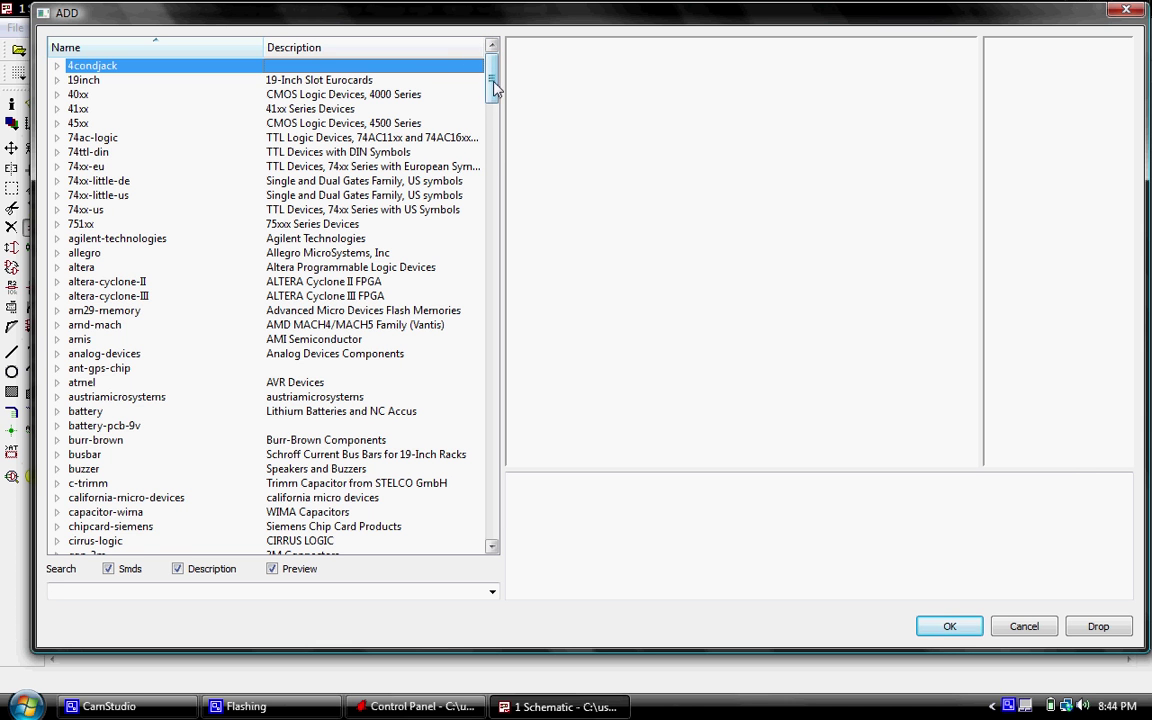
left_click_drag(495, 88, 489, 180)
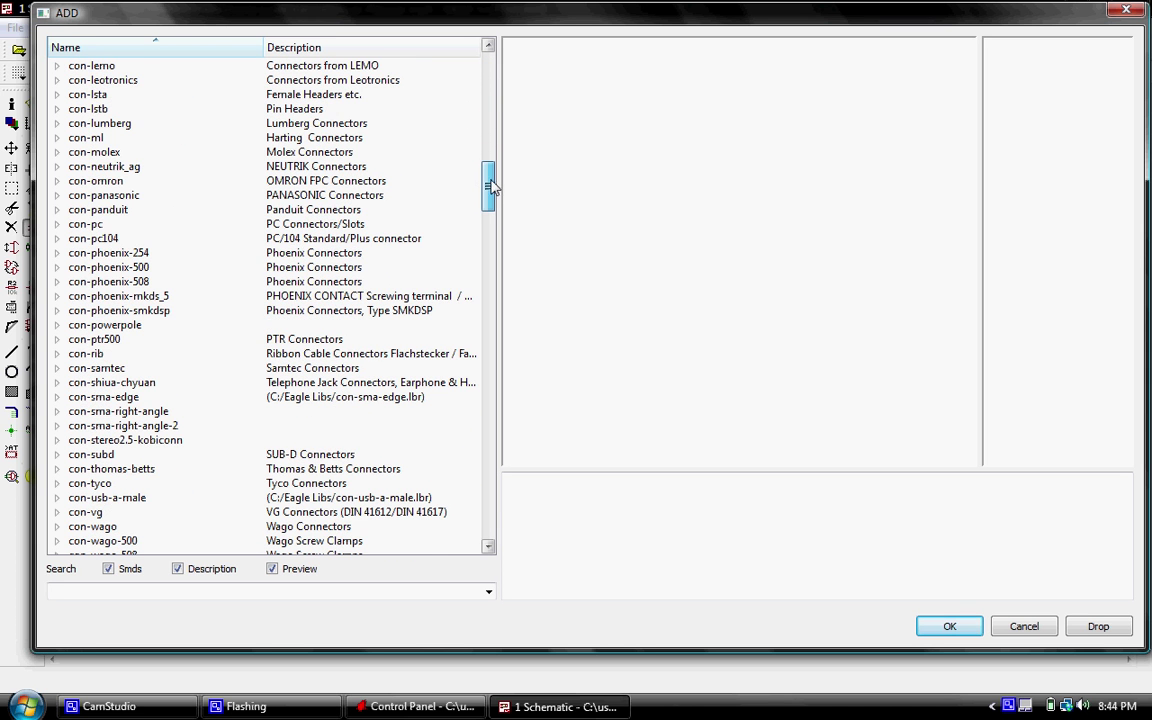
left_click(220, 252)
scroll(220, 260, "up", 13)
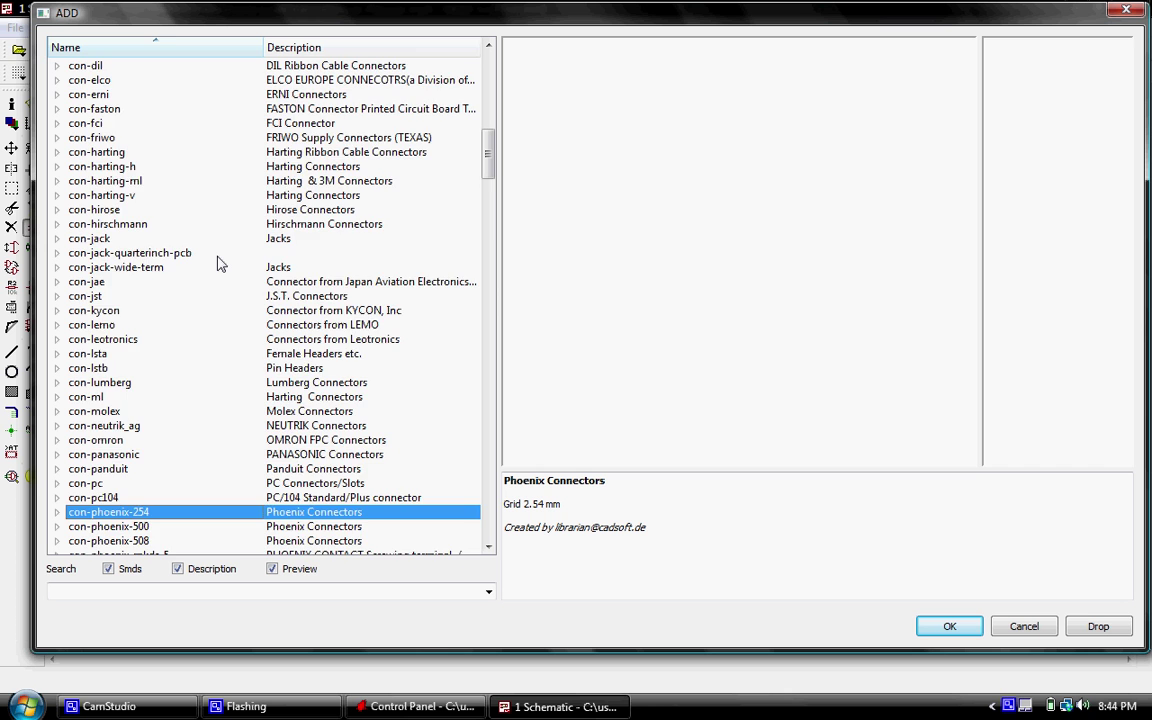
scroll(220, 268, "down", 7)
scroll(220, 270, "down", 12)
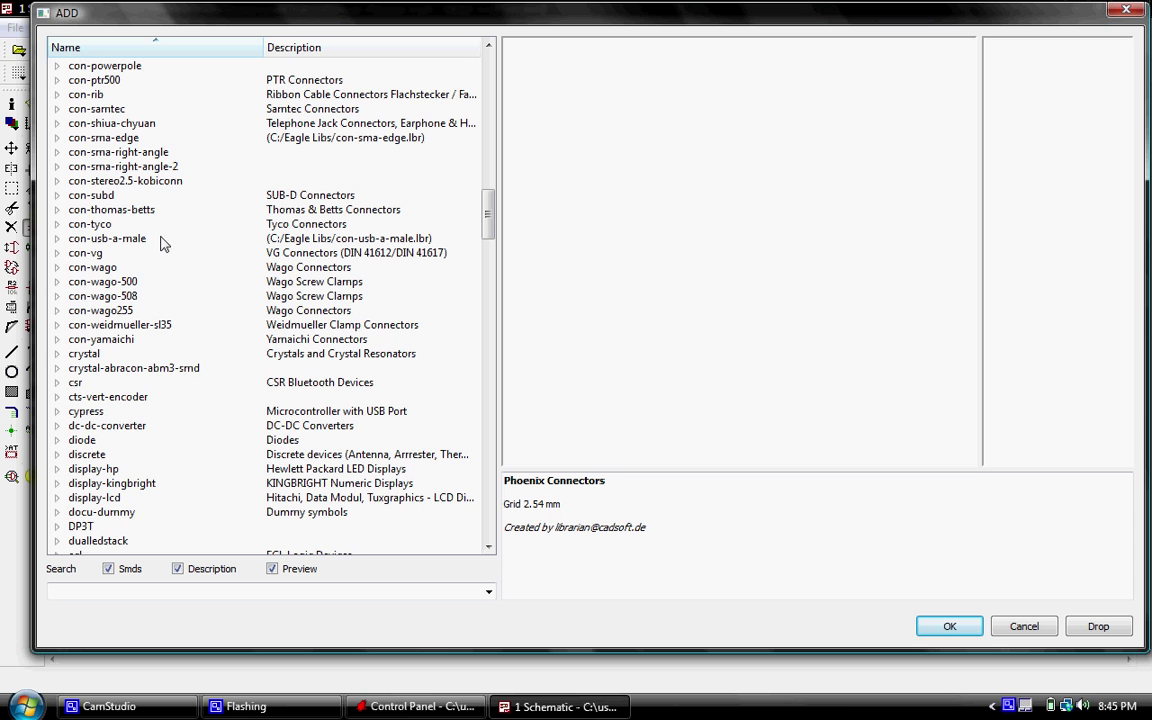
- Pick the F09DS socket from con-subd's F09?S group for placement
left_click(57, 195)
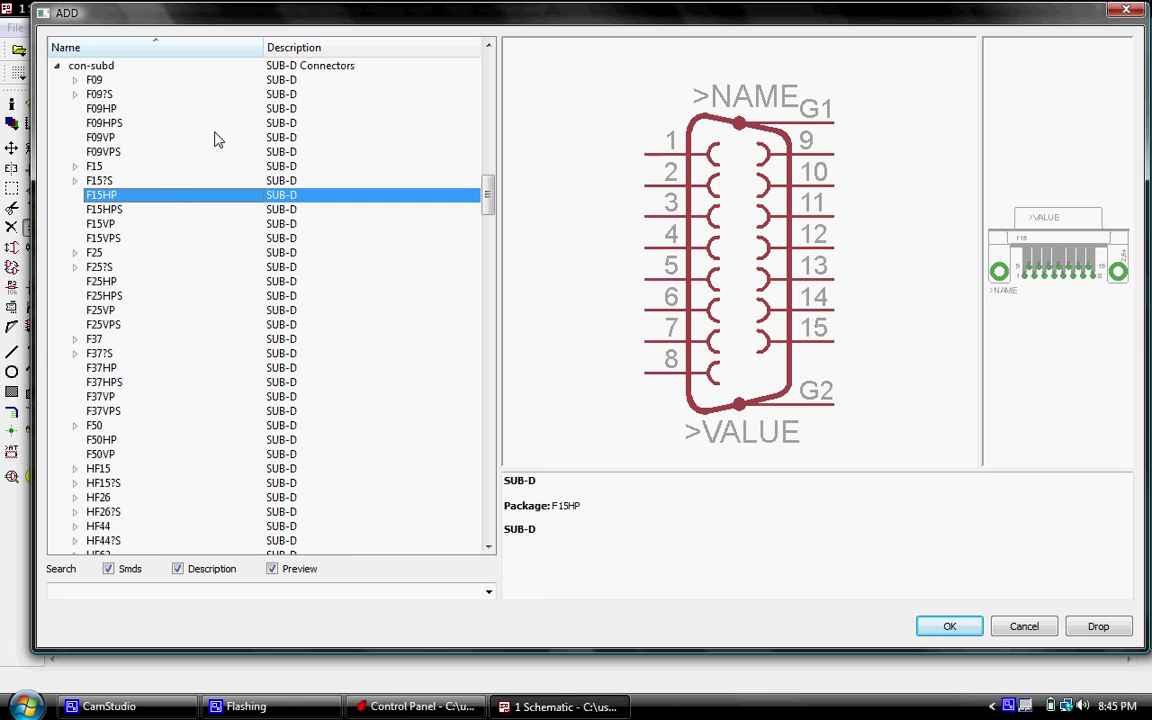
left_click(75, 80)
left_click(75, 80)
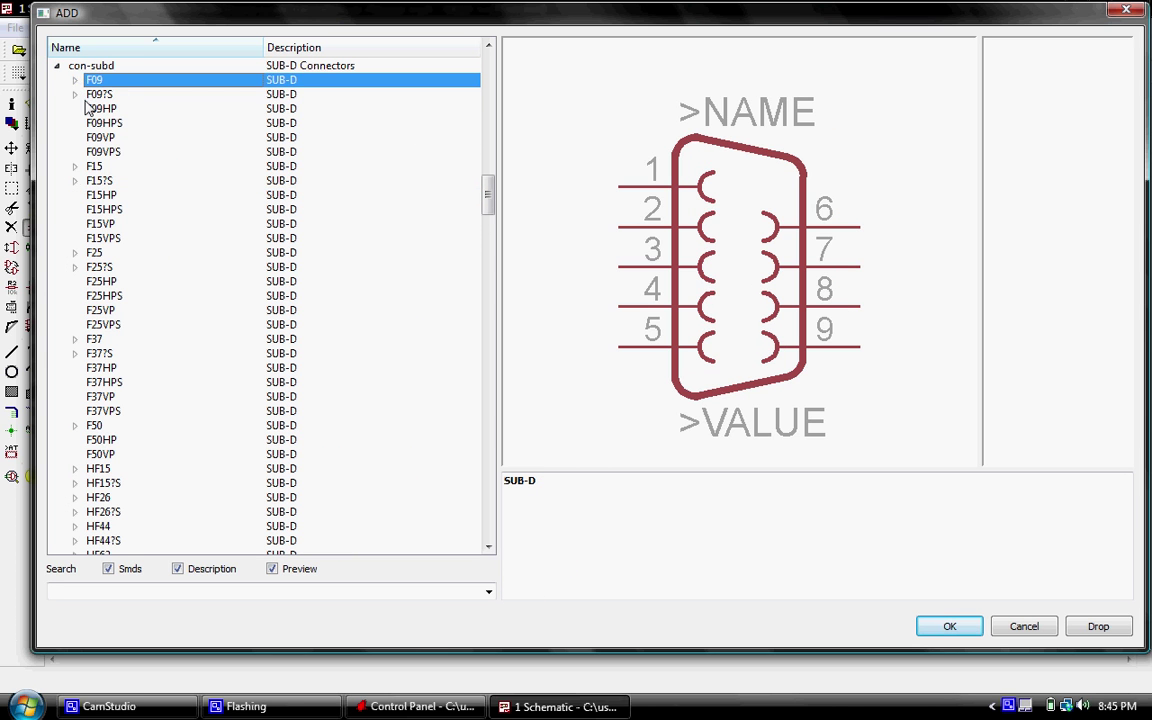
left_click(75, 94)
left_click(128, 123)
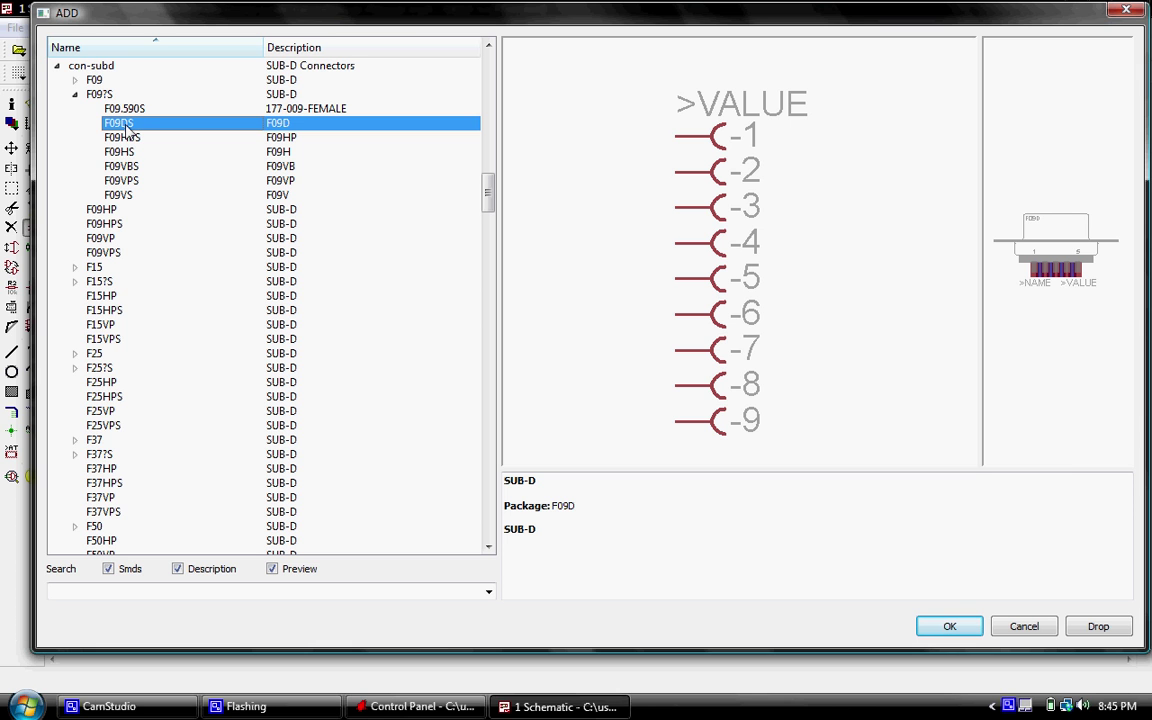
double_click(127, 124)
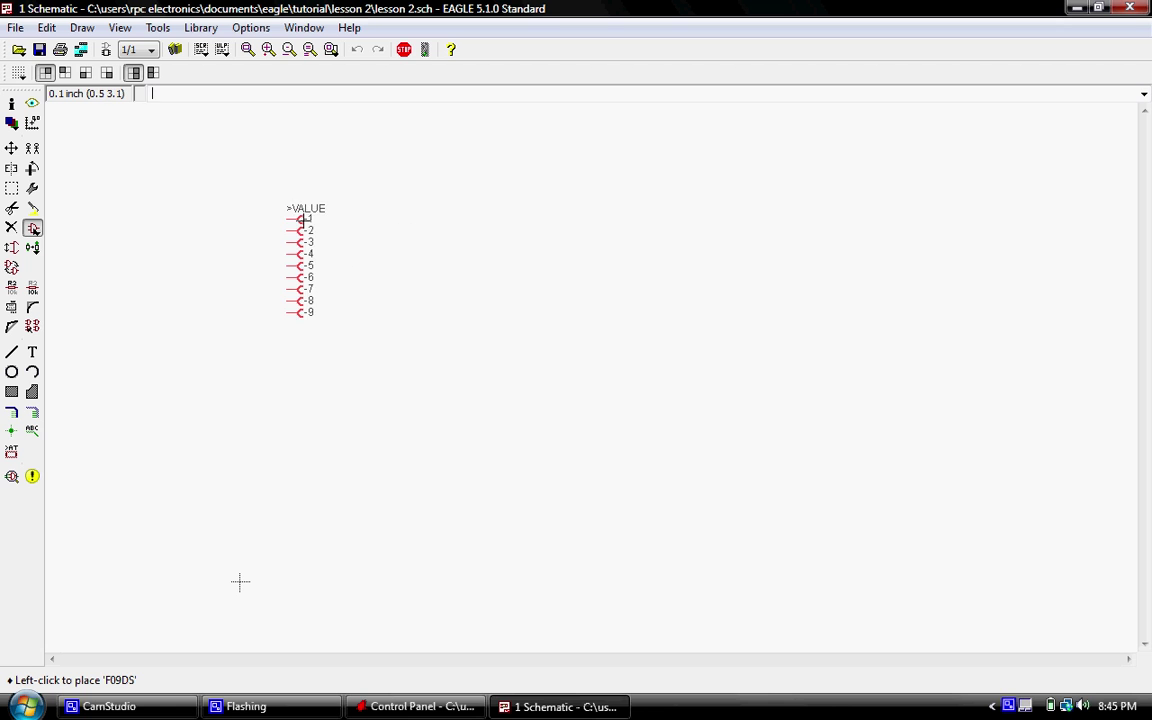
- Drop connectors X1, X2 and X3 left to right in a horizontal row
left_click(305, 218)
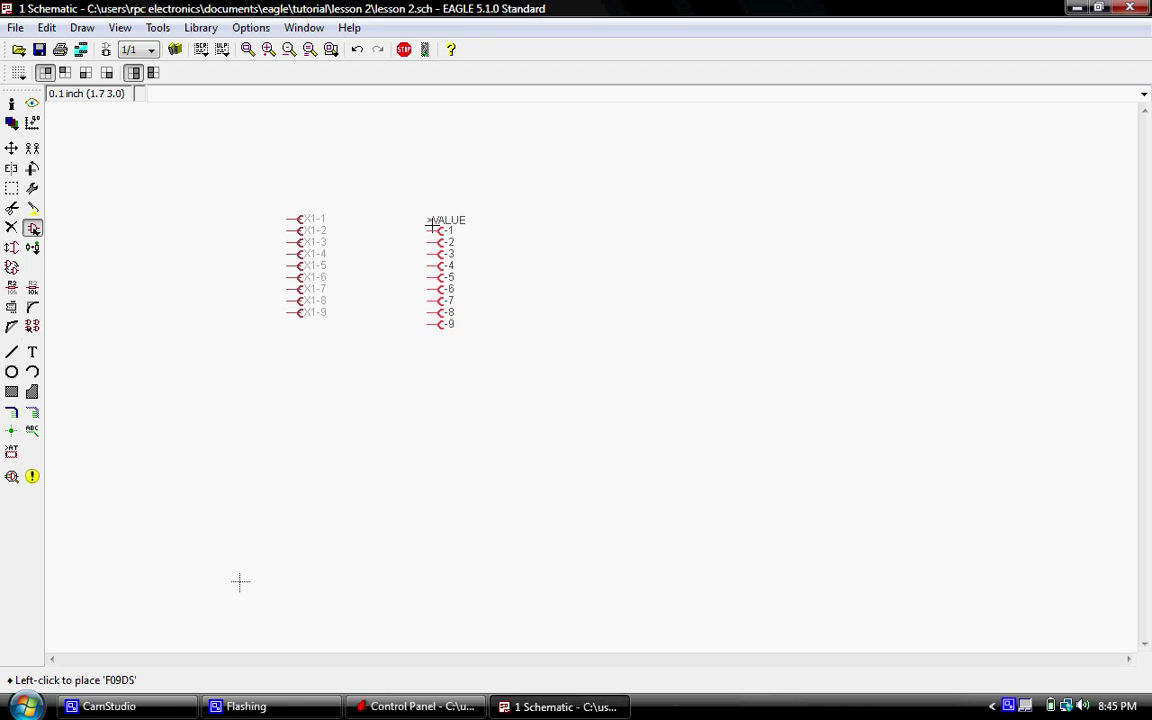
left_click(423, 219)
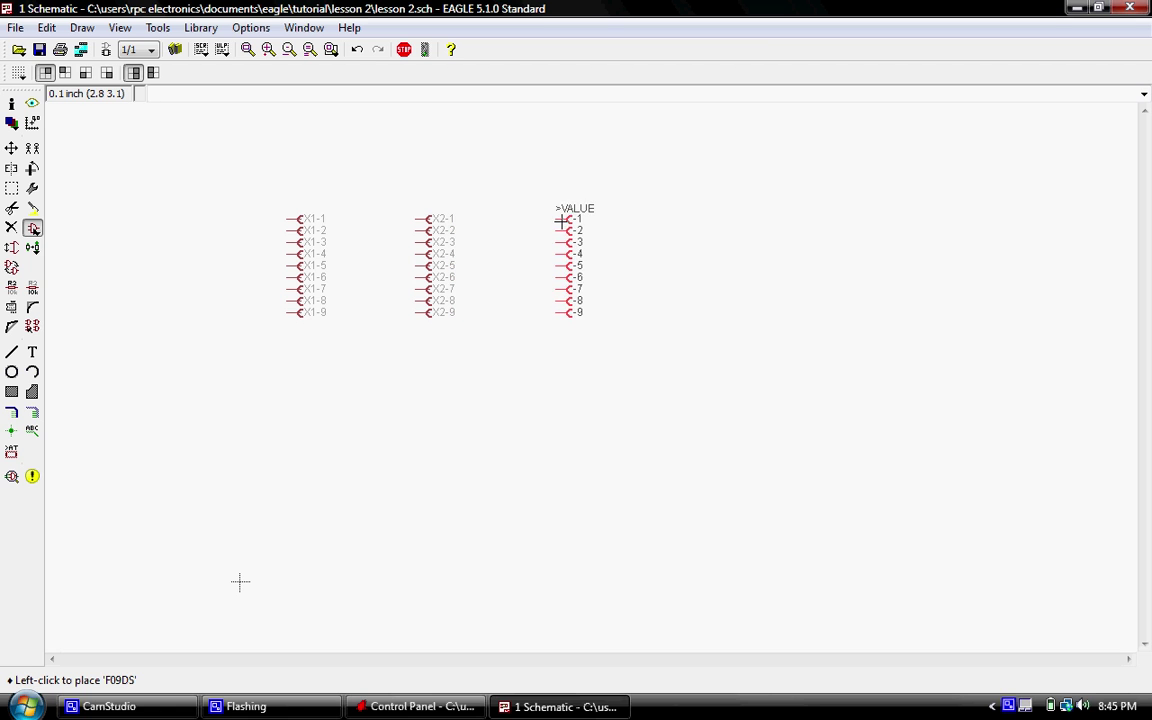
left_click(563, 220)
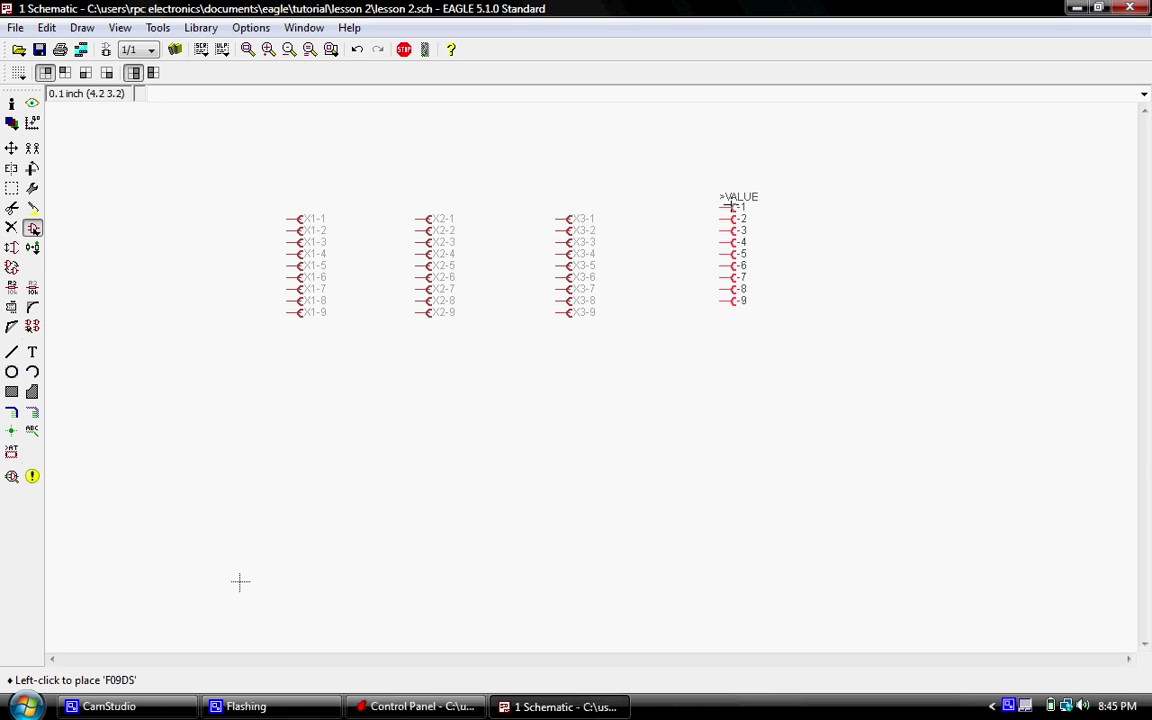
left_click(12, 149)
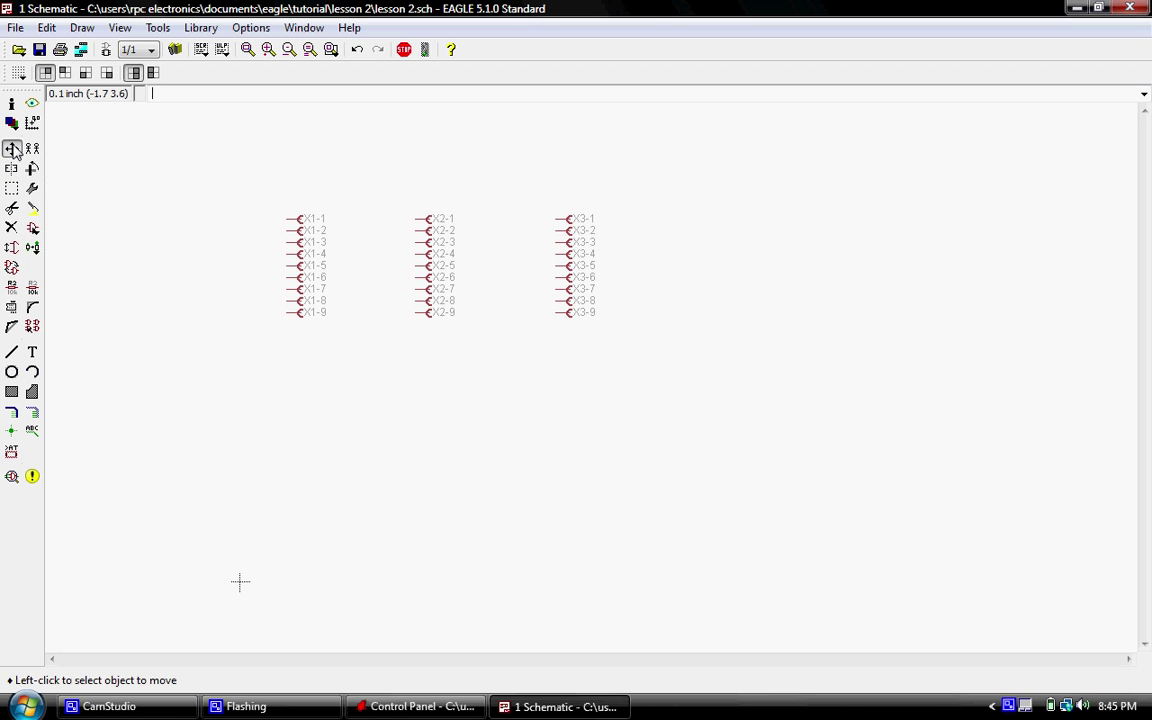
left_click(570, 218)
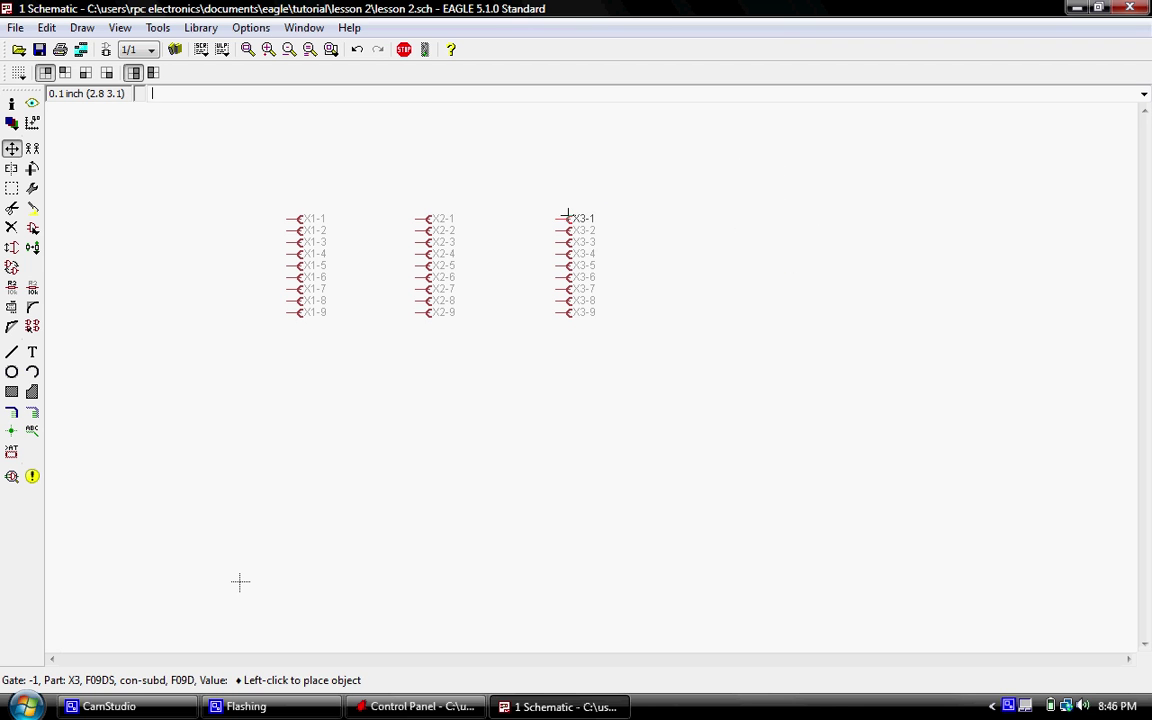
left_click(570, 217)
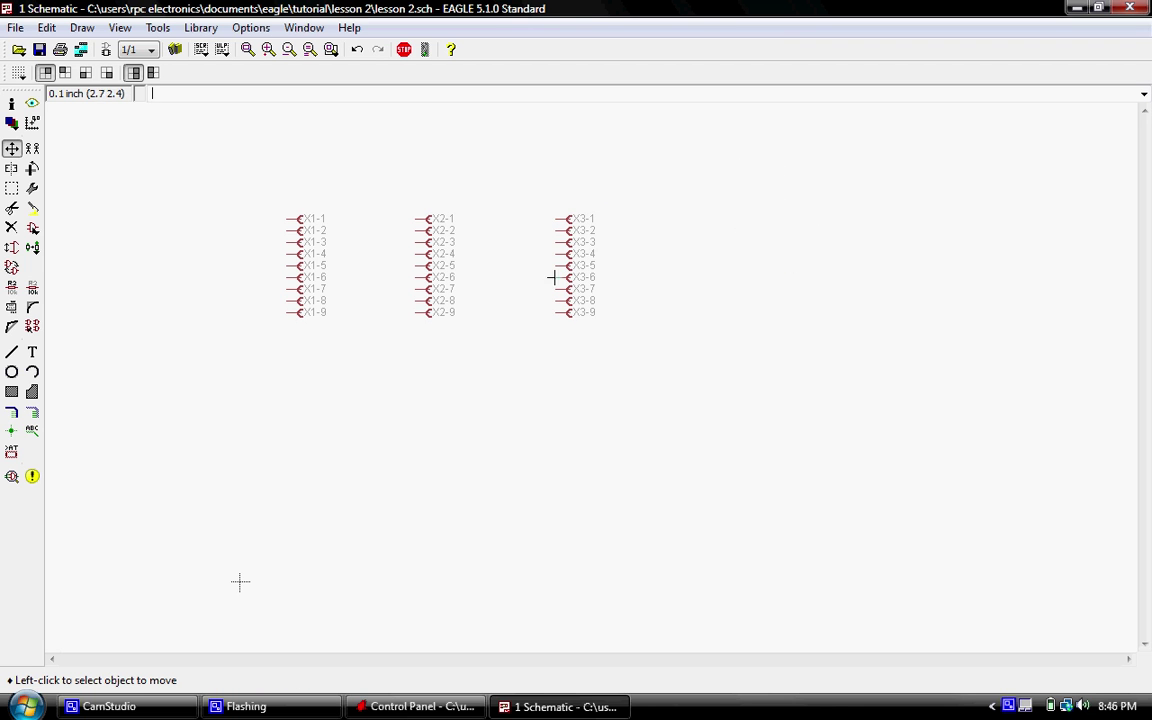
left_click(11, 188)
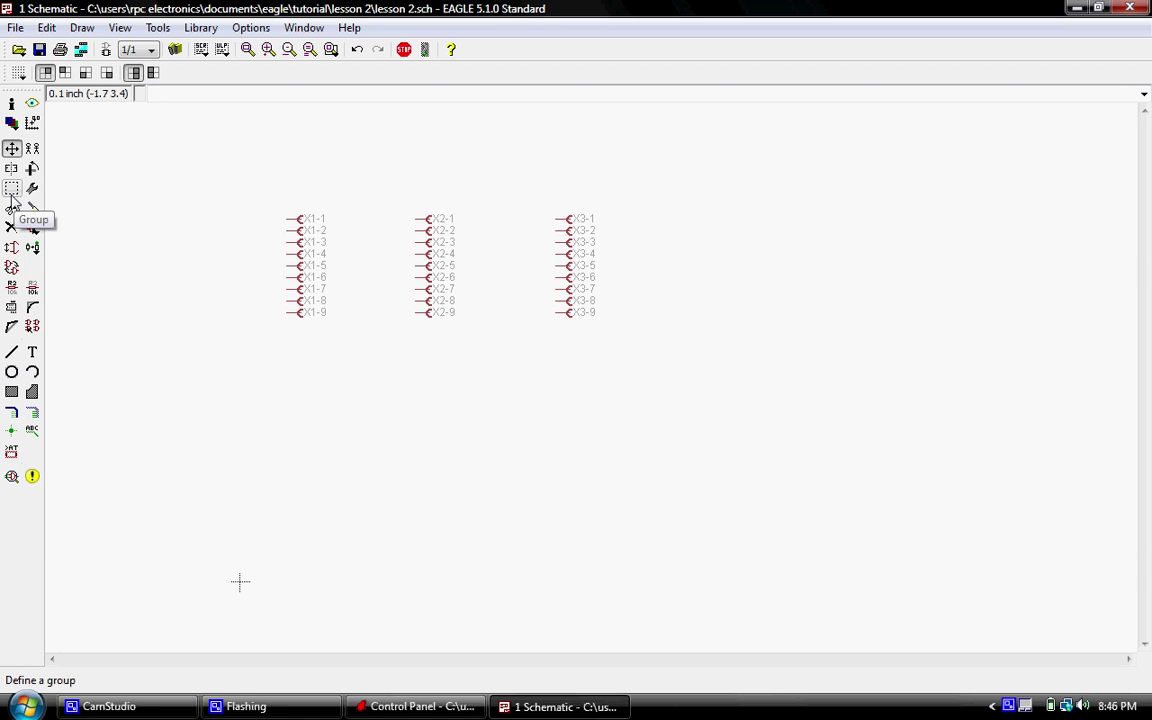
- Group the nine pins of connector X3 with a selection rectangle
left_click(12, 193)
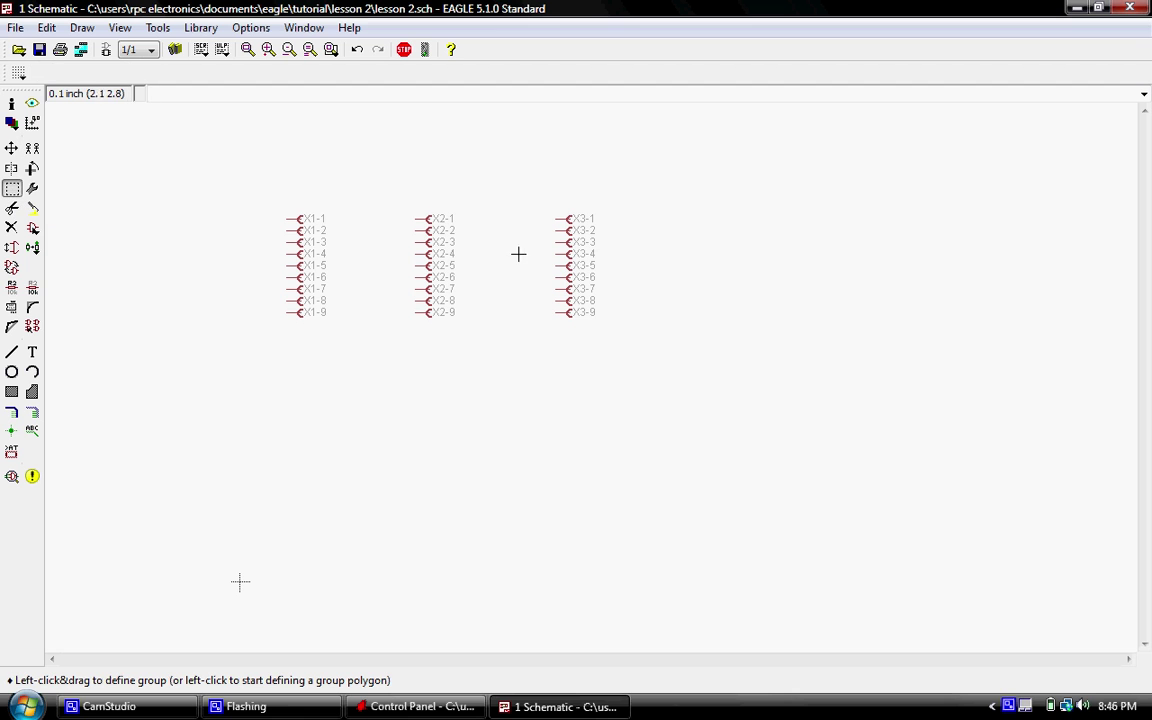
left_click_drag(533, 186, 621, 342)
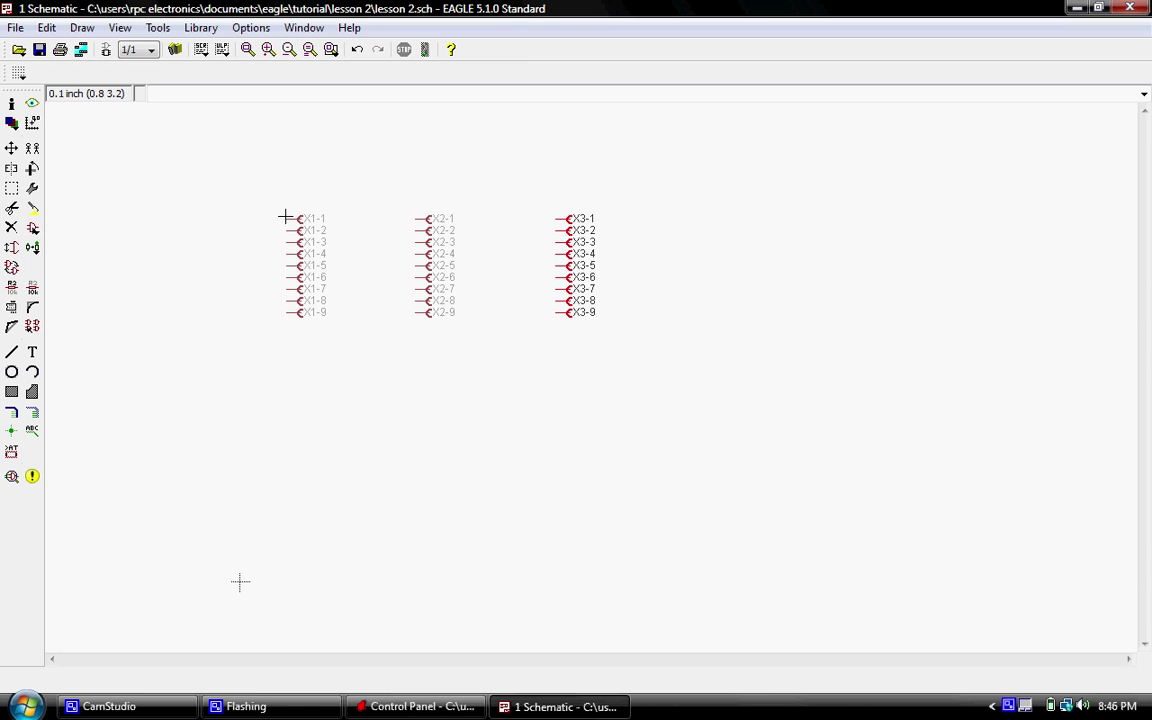
- Move the whole X3 group down to sit below connector X1
left_click(11, 149)
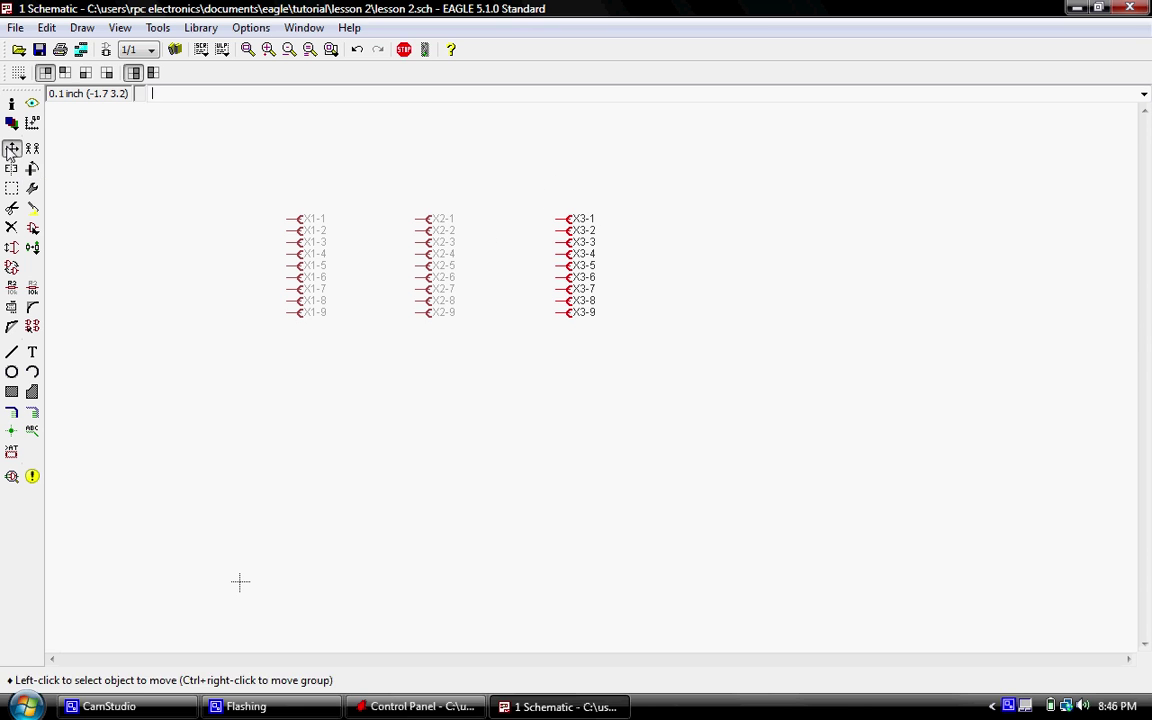
right_click(571, 253)
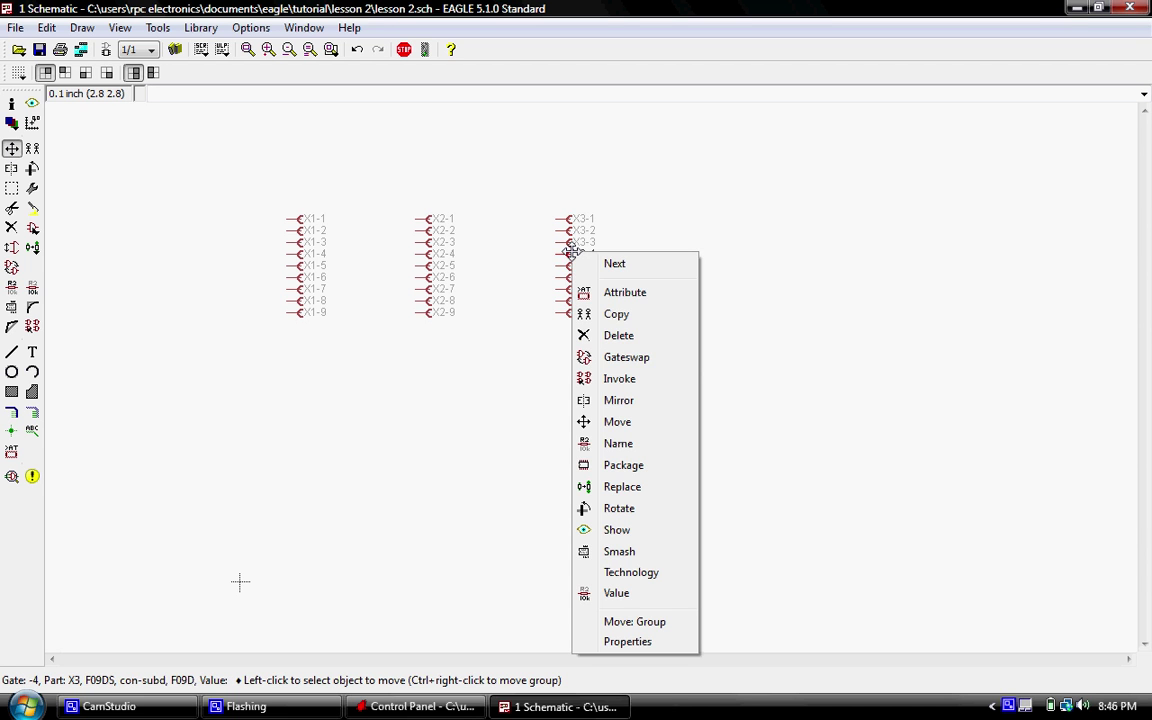
left_click(625, 622)
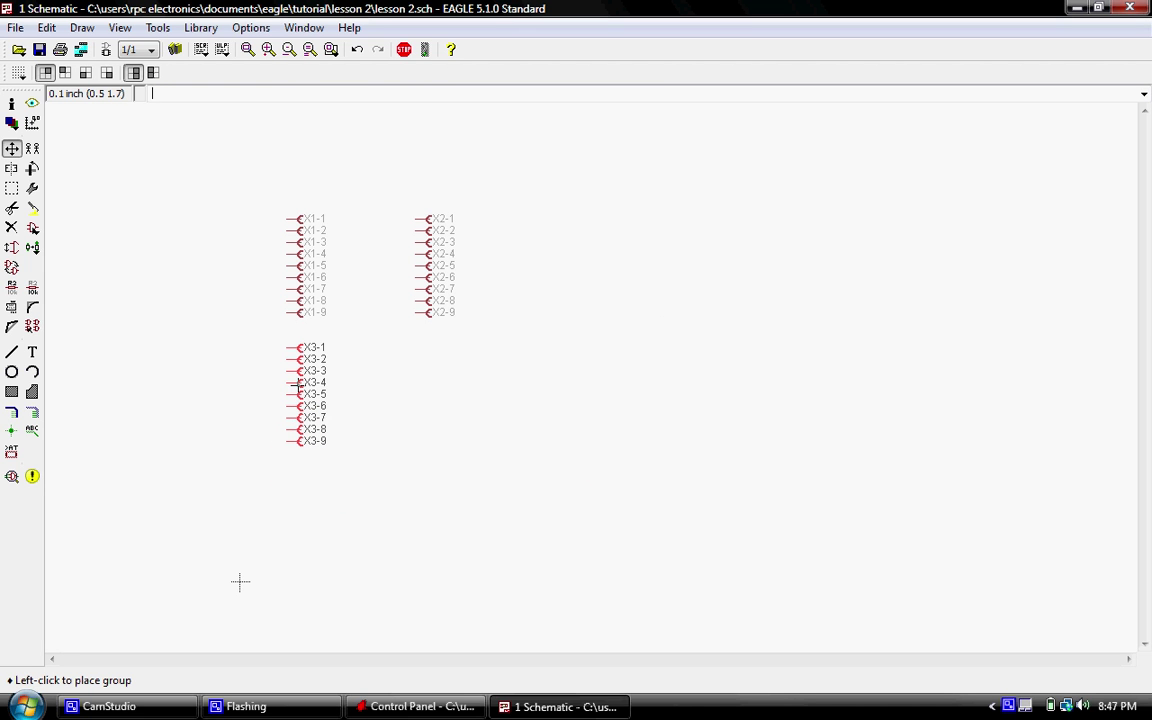
left_click(240, 581)
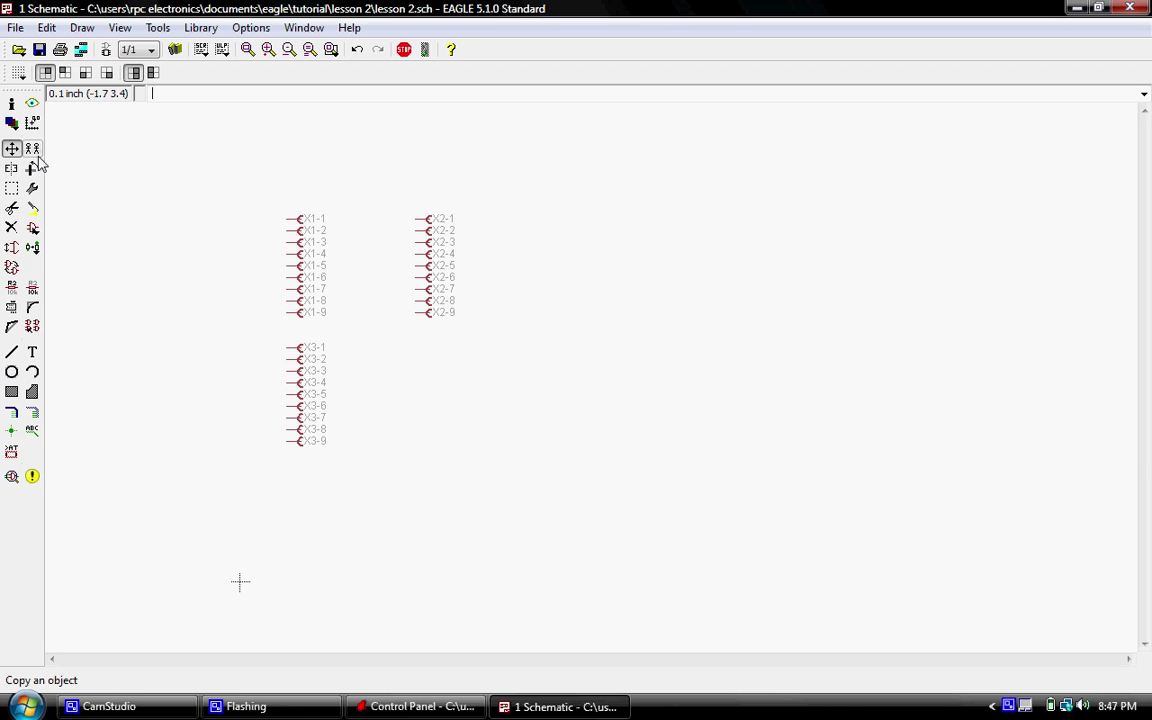
- Delete connector X3's pins X3-3 through X3-9
left_click(13, 231)
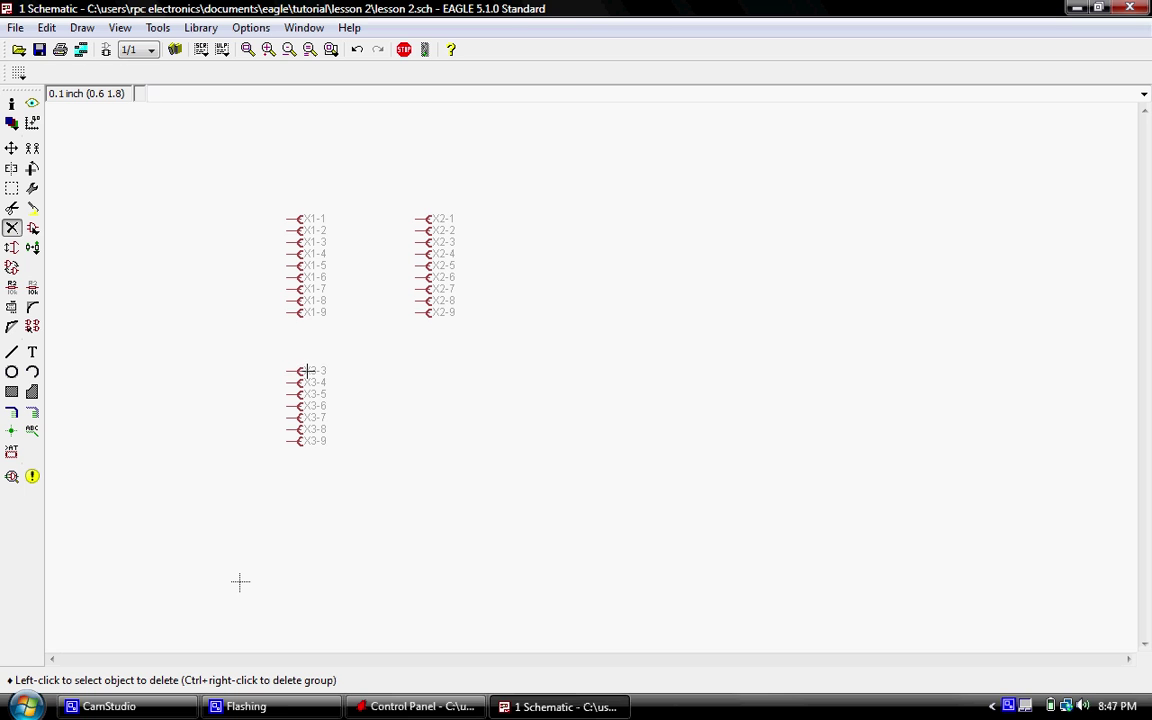
left_click(308, 370)
left_click(305, 383)
left_click(305, 394)
left_click(303, 406)
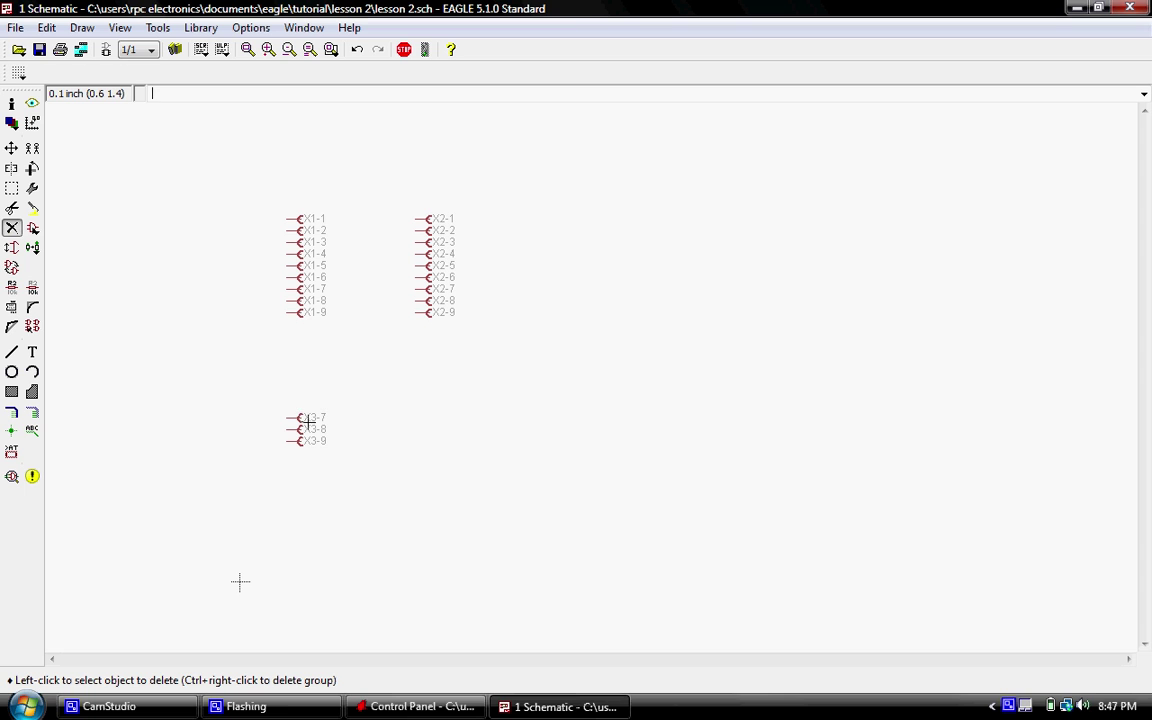
left_click(305, 417)
left_click(307, 429)
left_click(305, 441)
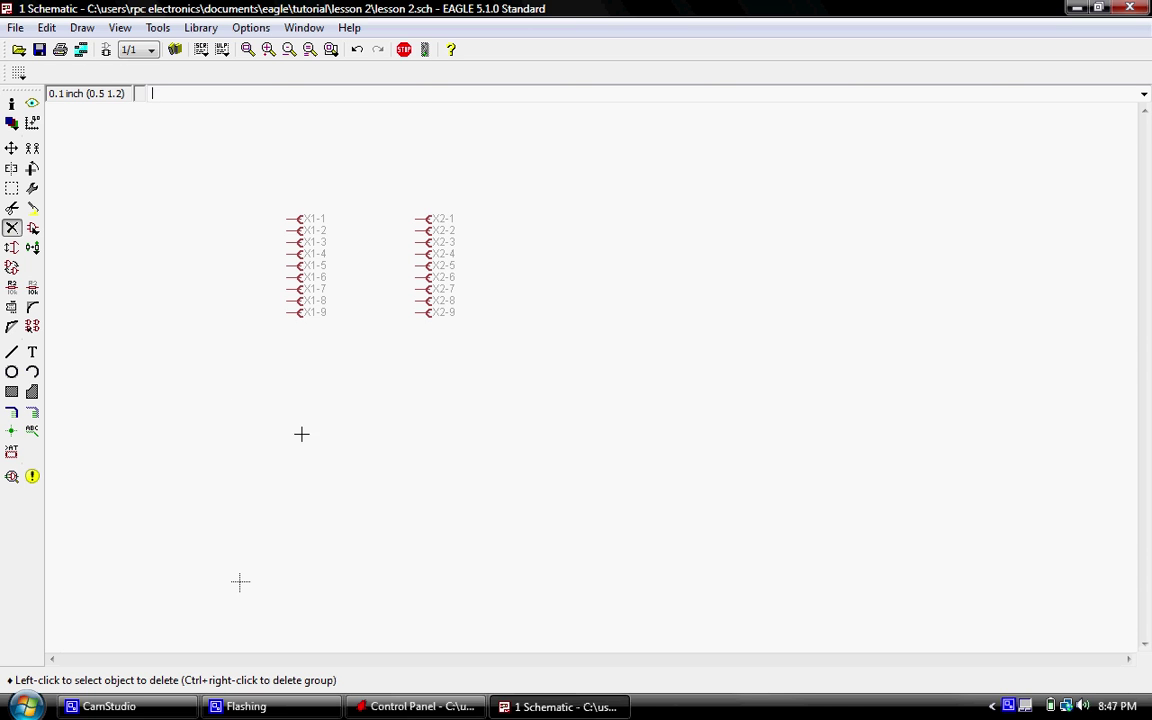
- Copy connector X2 and place the copy, X3, to its right
left_click(32, 150)
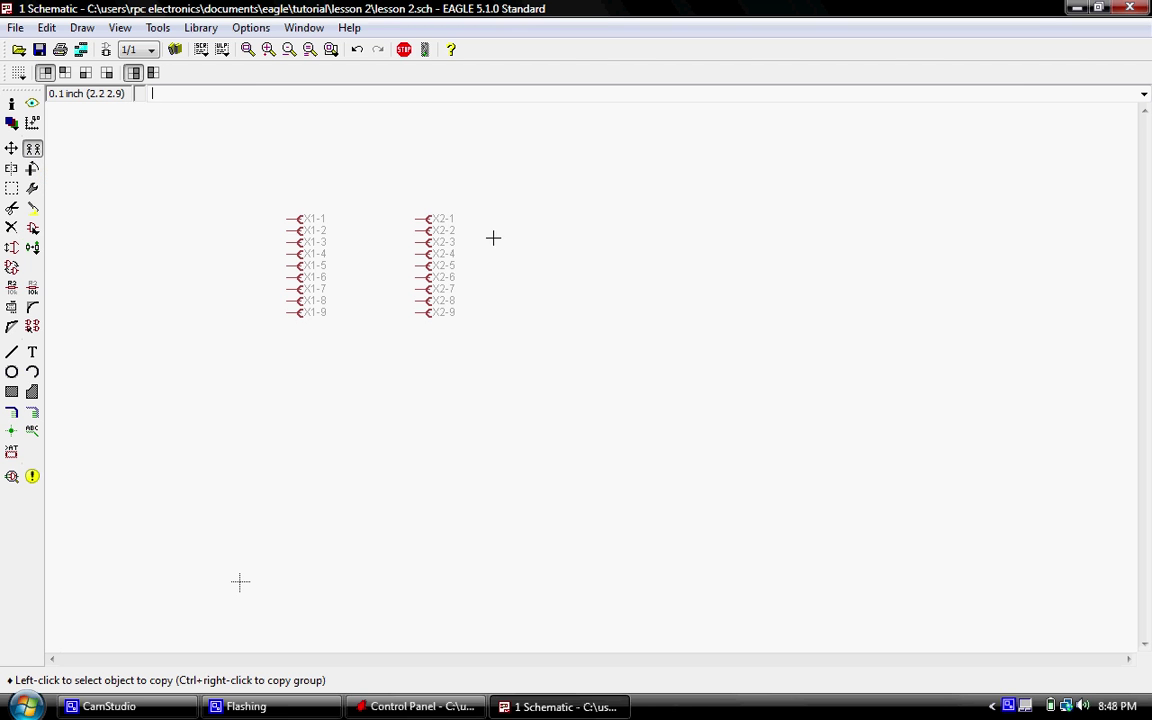
left_click(439, 218)
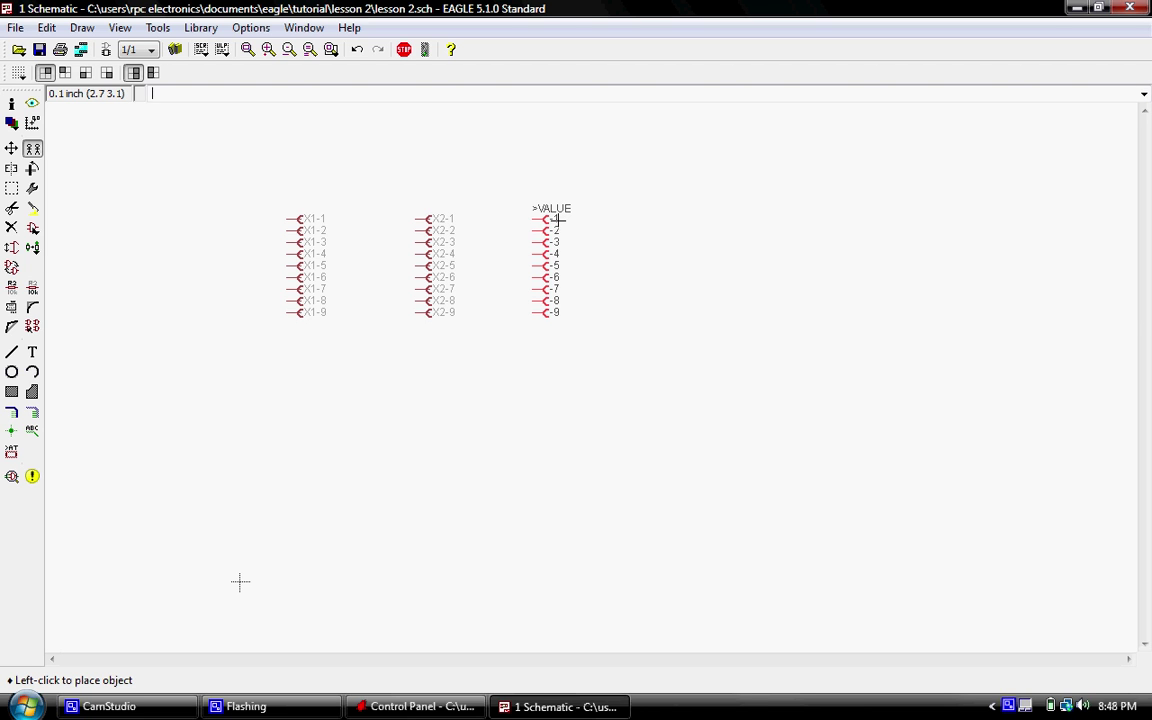
left_click(560, 219)
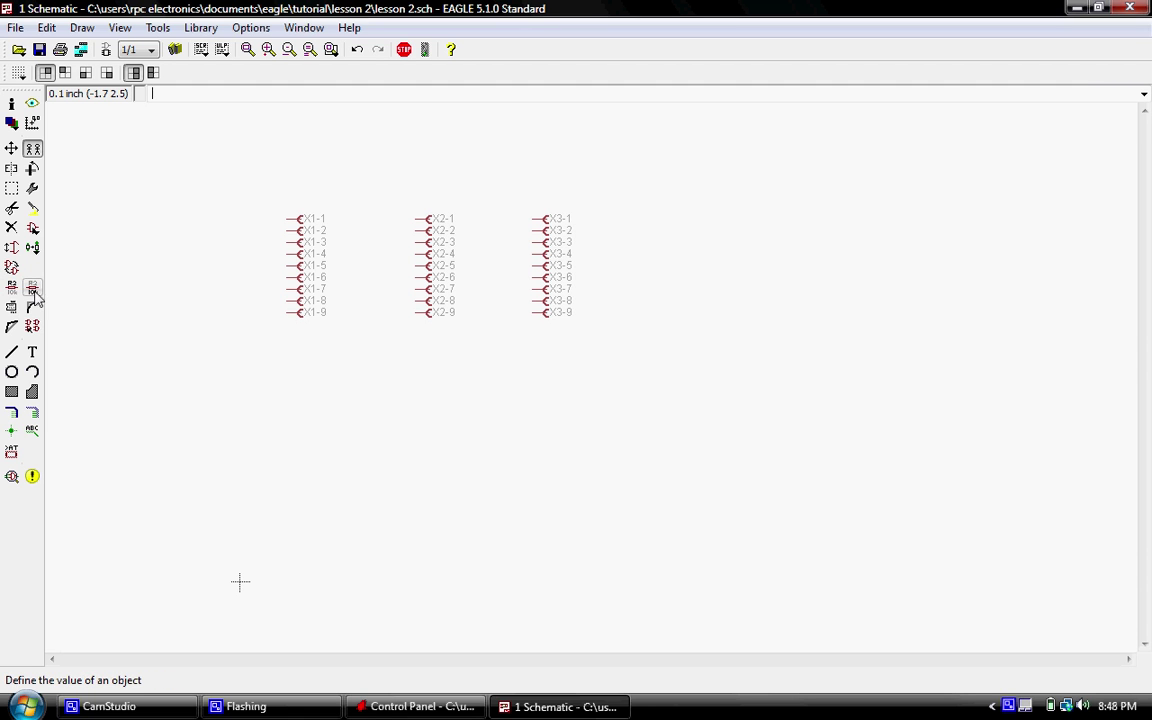
- Rename connector X3 to DB9 so its pins read DB9-1 to DB9-9
left_click(12, 287)
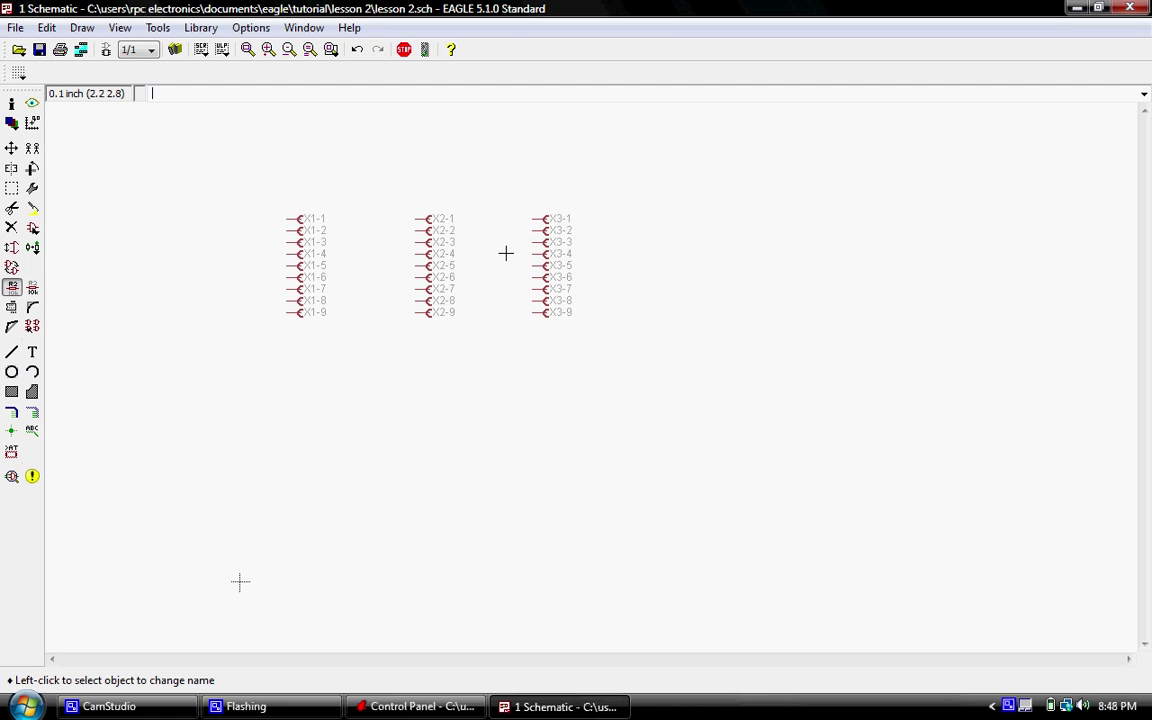
left_click(549, 218)
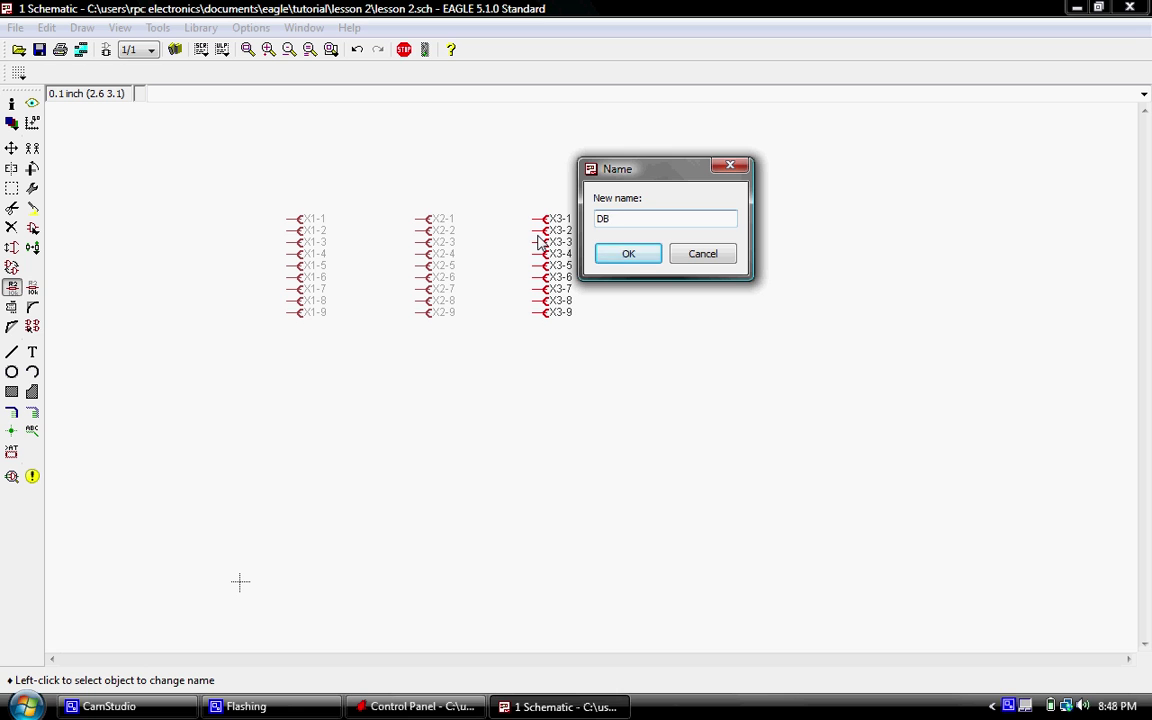
type("9")
left_click(638, 255)
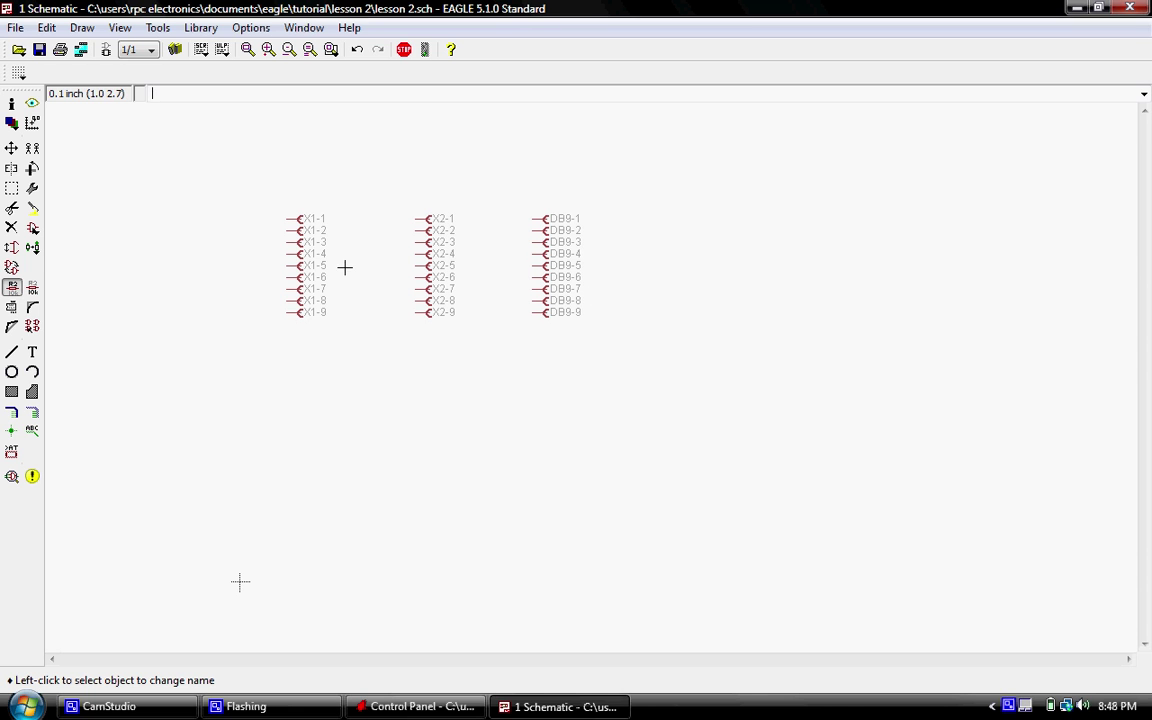
left_click(32, 288)
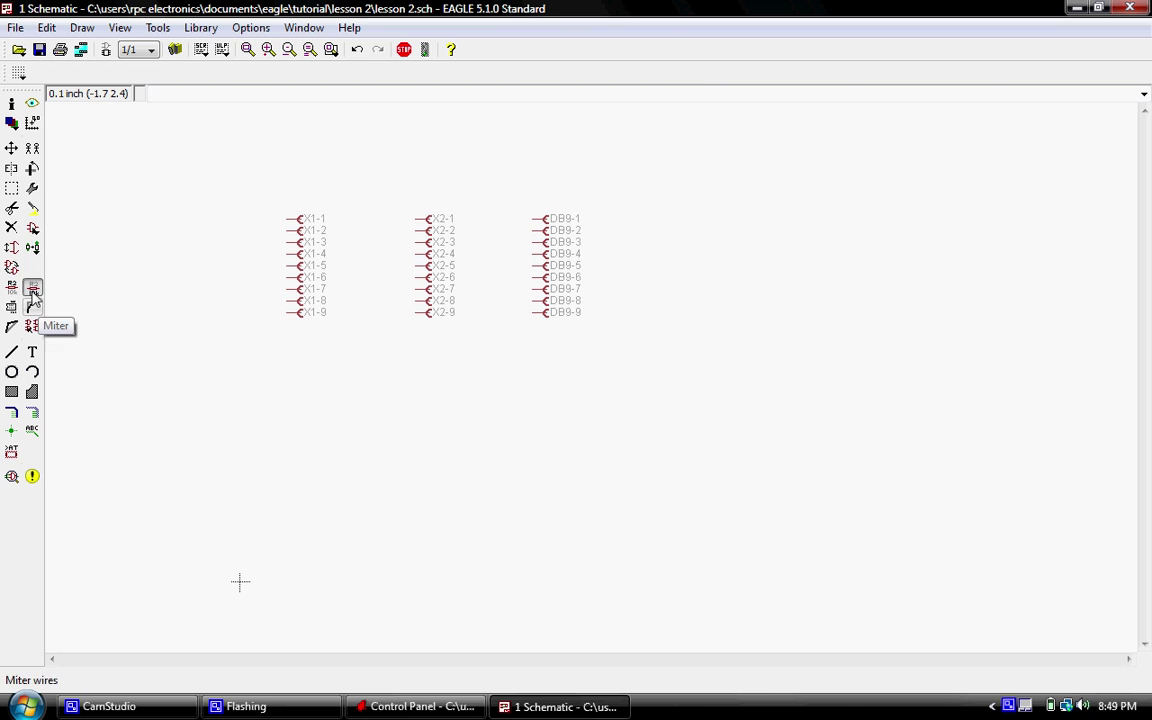
- In the Add dialog, collapse the con-subd library and scroll to the rcl library
left_click(32, 228)
left_click(74, 94)
left_click(56, 65)
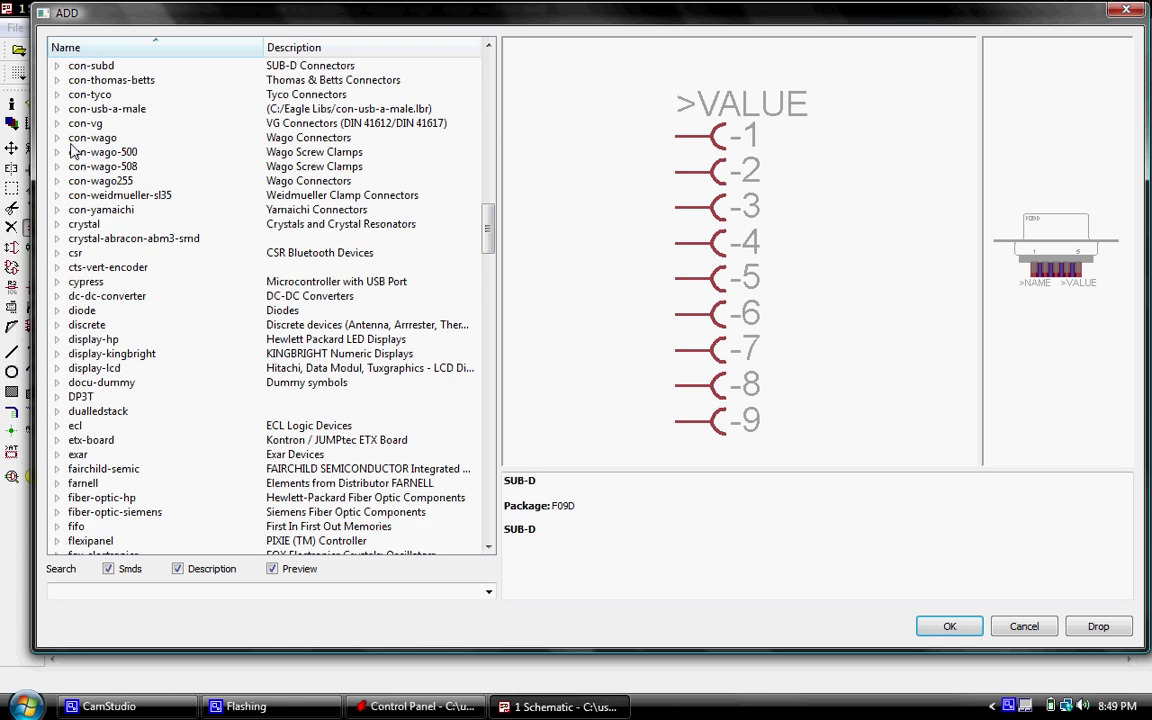
scroll(100, 290, "down", 18)
scroll(100, 290, "down", 20)
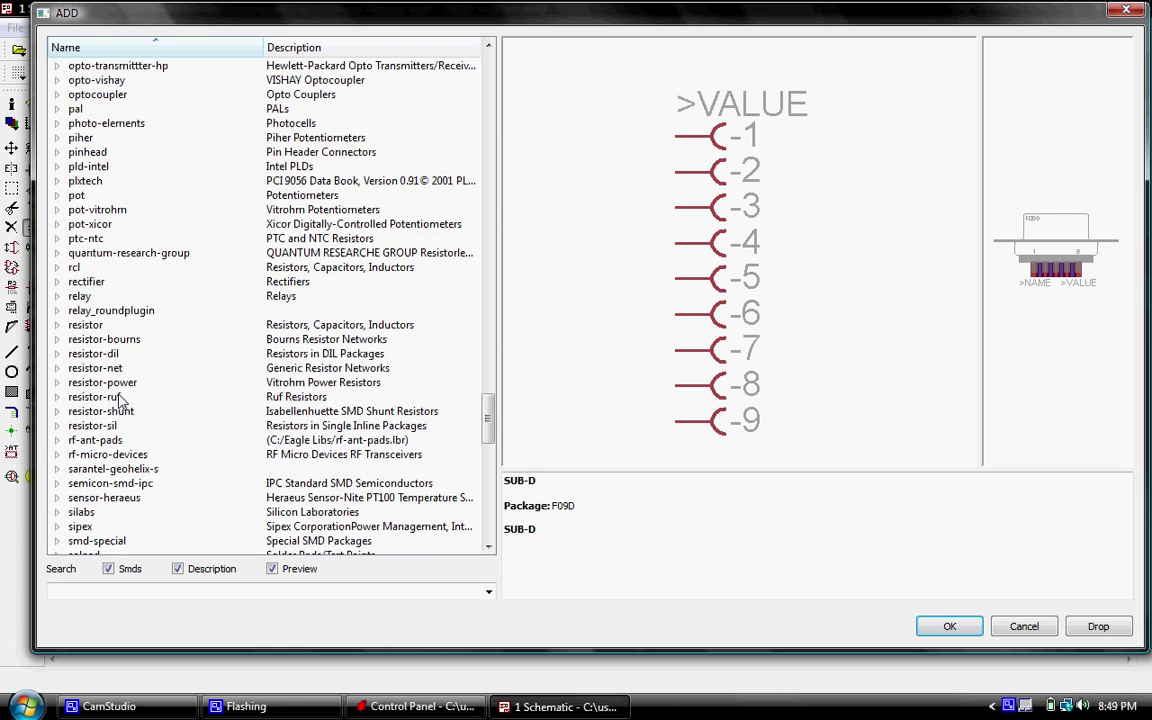
scroll(115, 375, "down", 13)
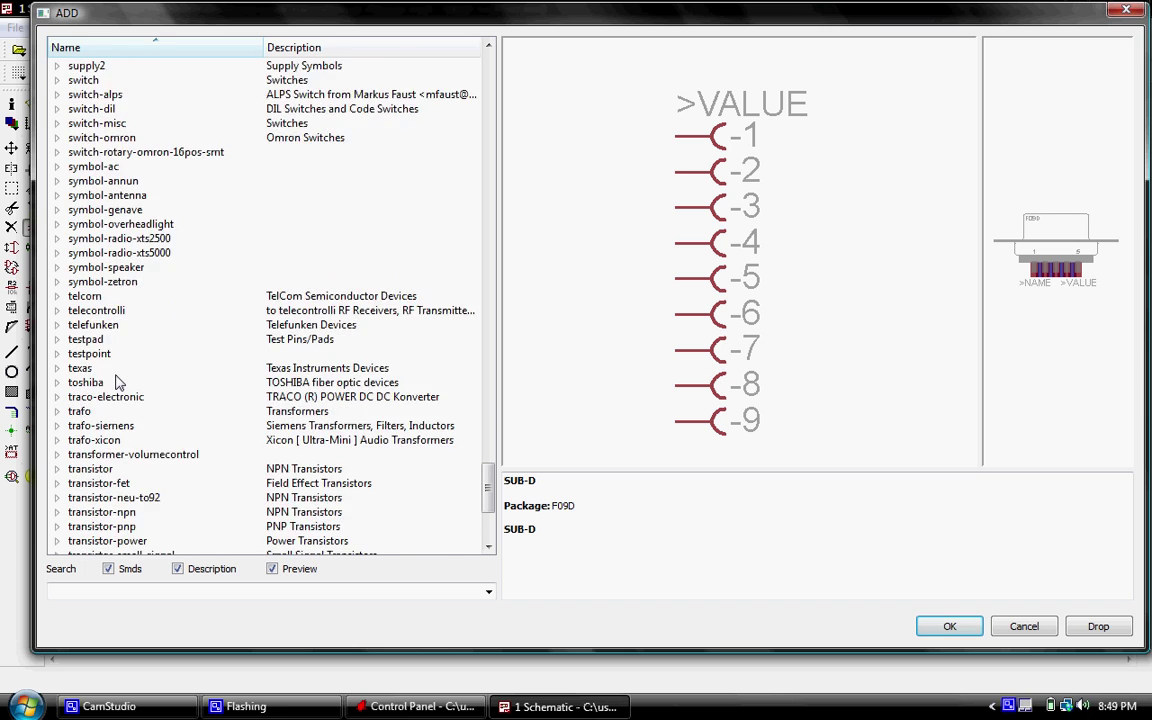
scroll(118, 377, "up", 13)
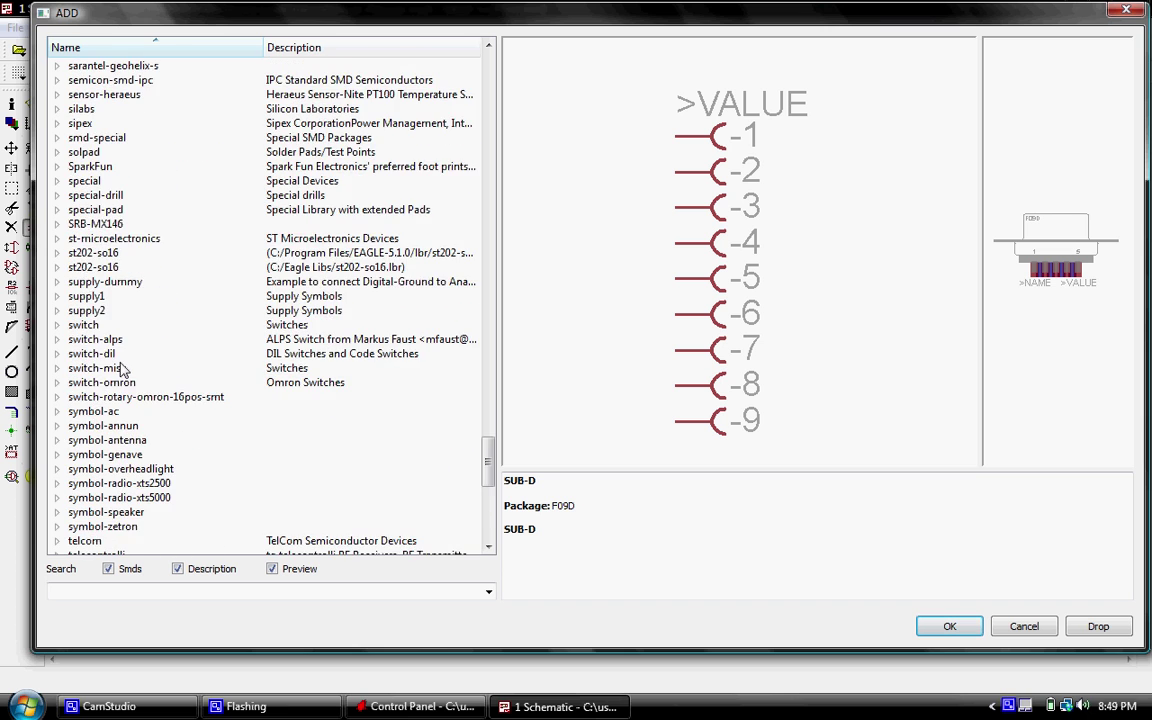
scroll(127, 356, "up", 4)
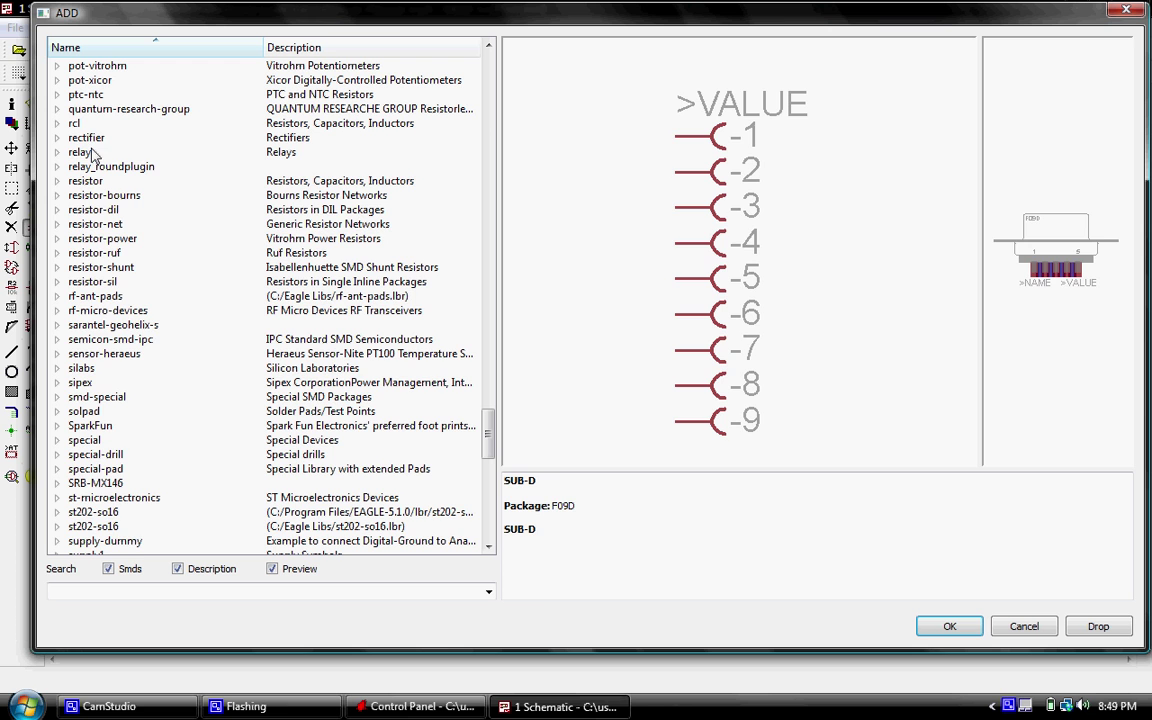
- Place capacitor C-US025-024X044 from rcl > C-US as C1 below the connectors
double_click(65, 124)
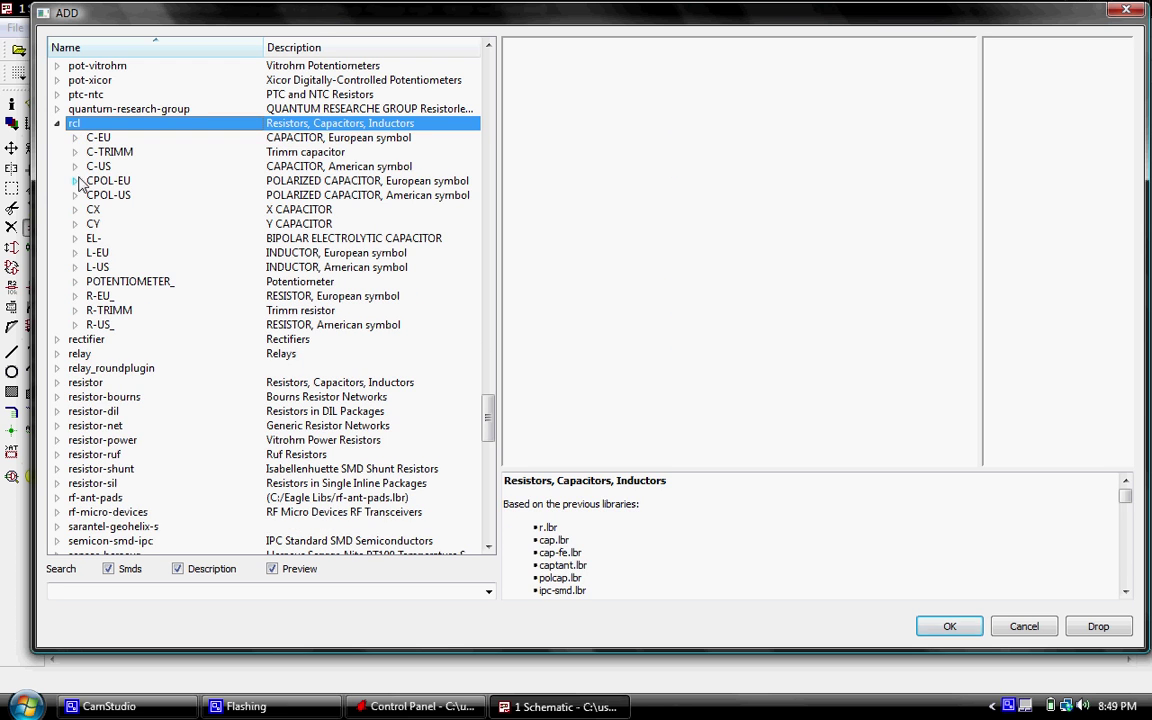
double_click(78, 163)
left_click(147, 84)
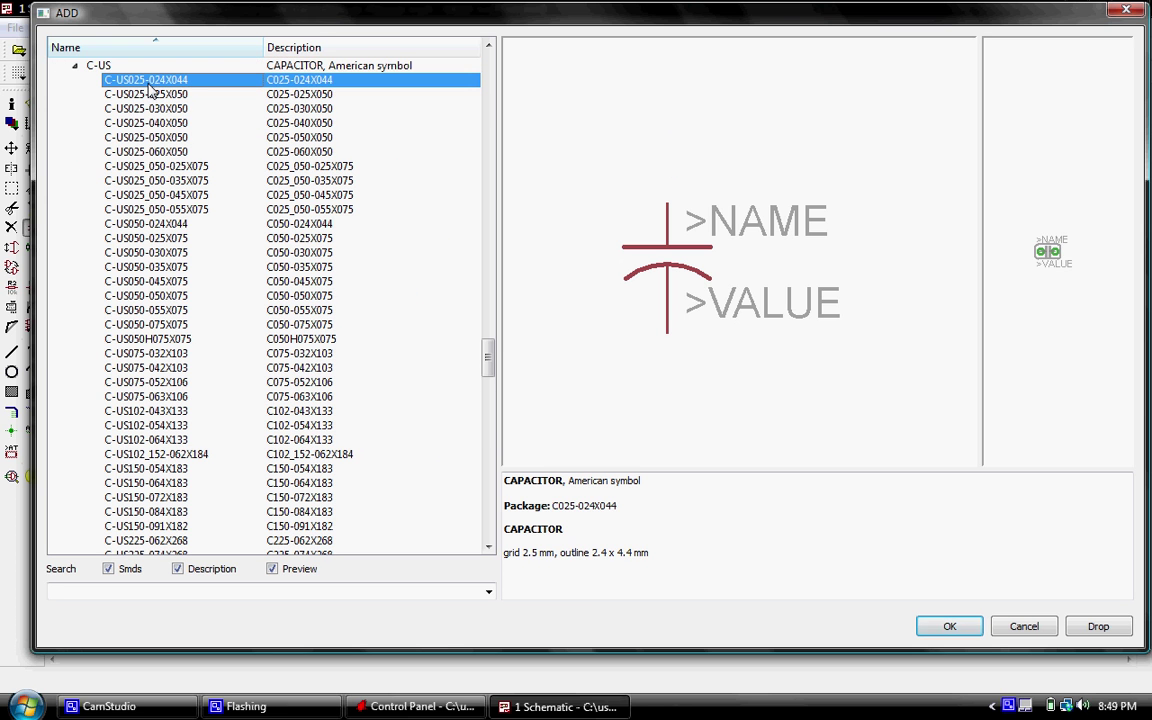
double_click(148, 86)
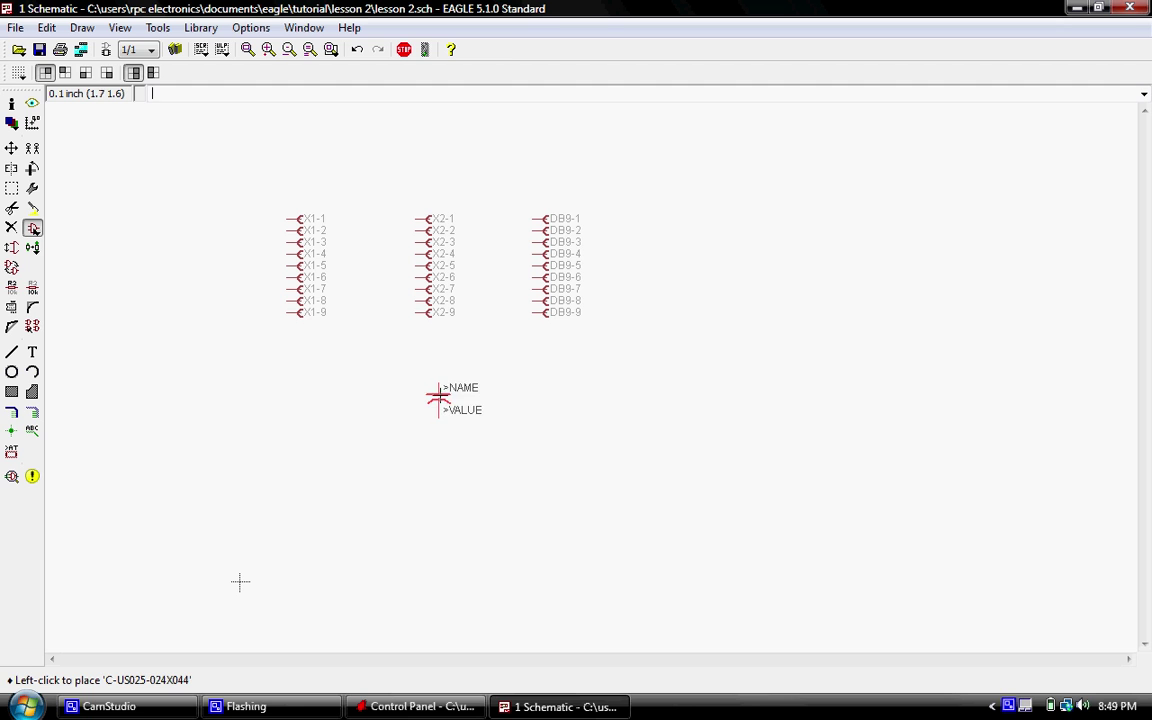
left_click(439, 457)
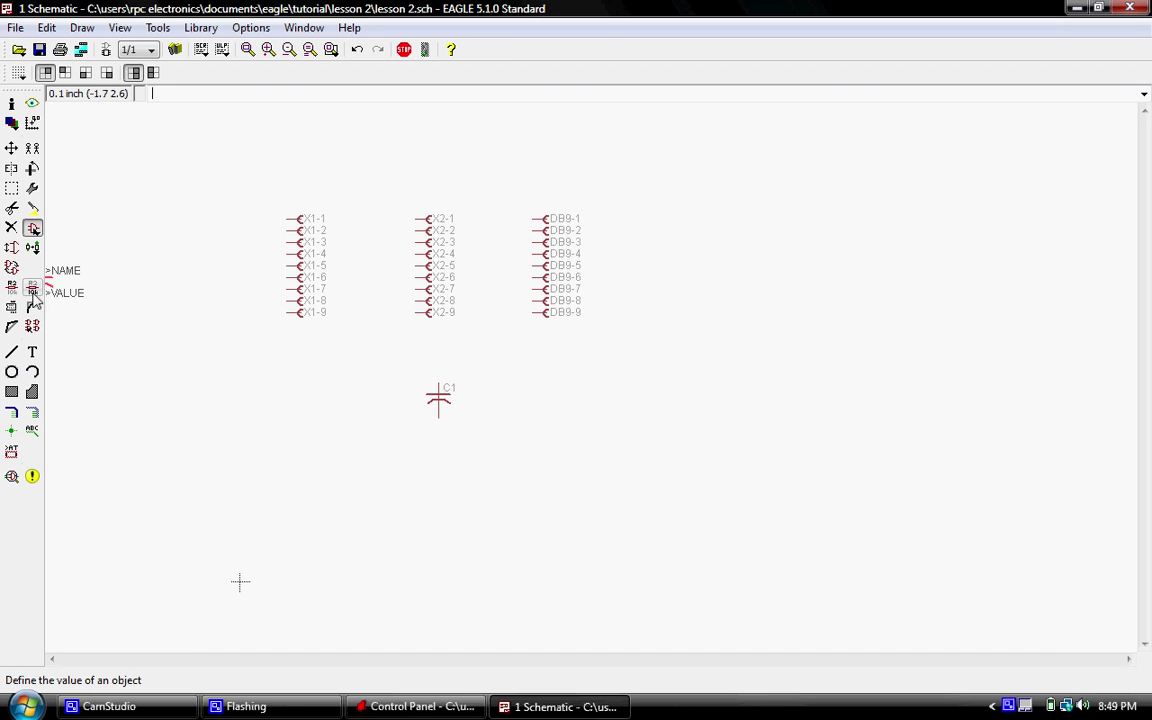
- Assign capacitor C1 the value 1uF
left_click(32, 287)
left_click(439, 398)
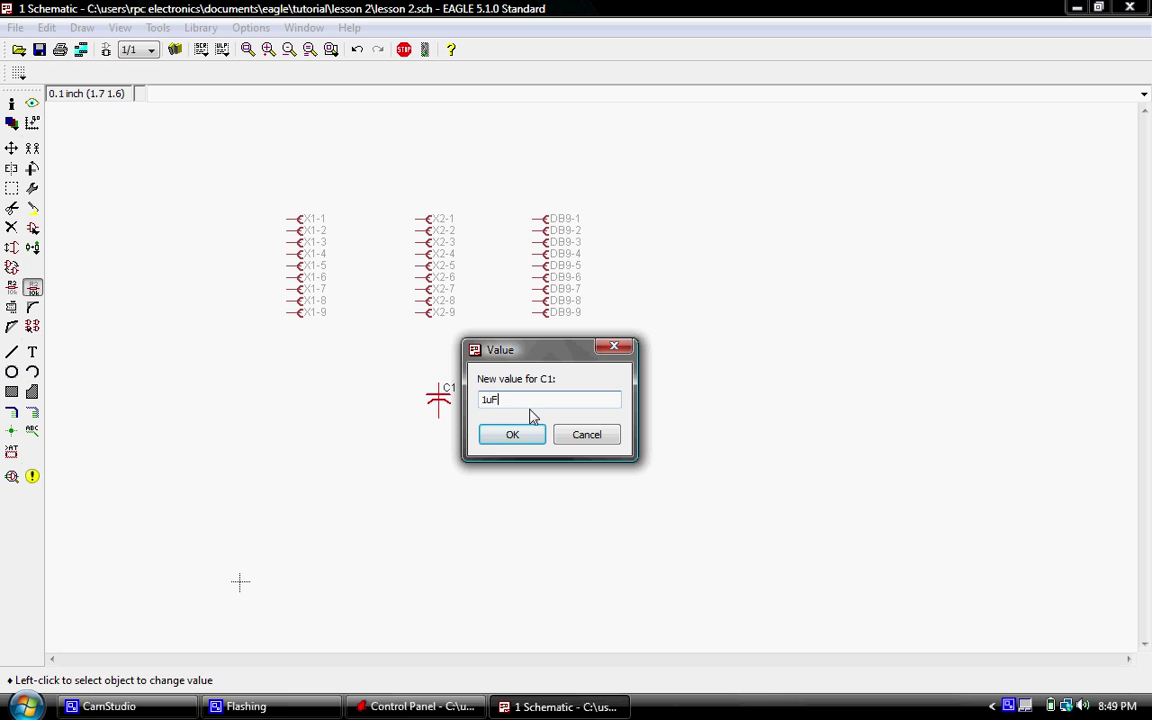
left_click(510, 434)
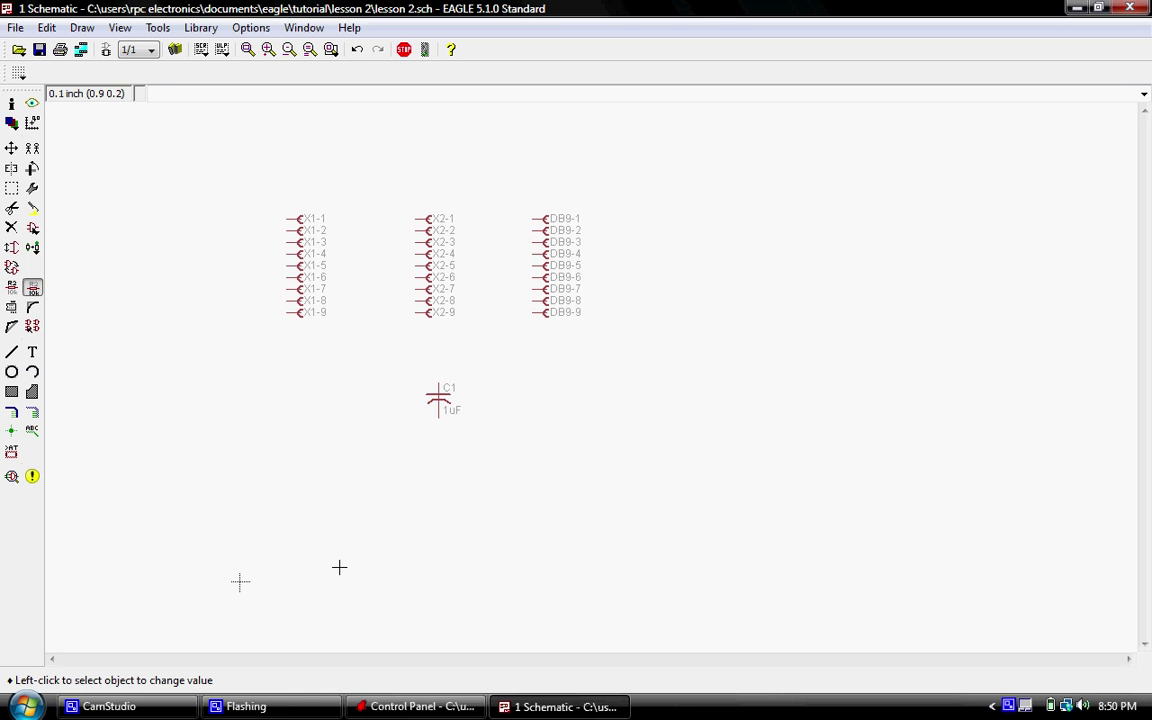
- Restore the CamStudio recorder window from the taskbar over the finished EAGLE schematic
left_click(163, 709)
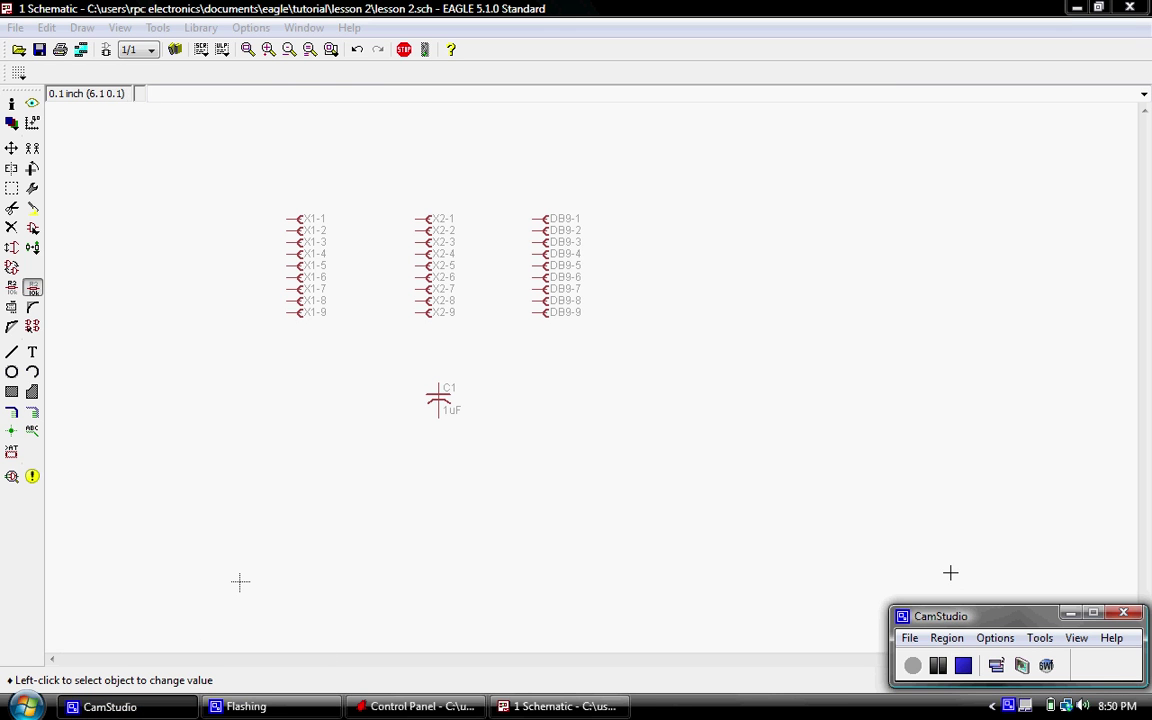